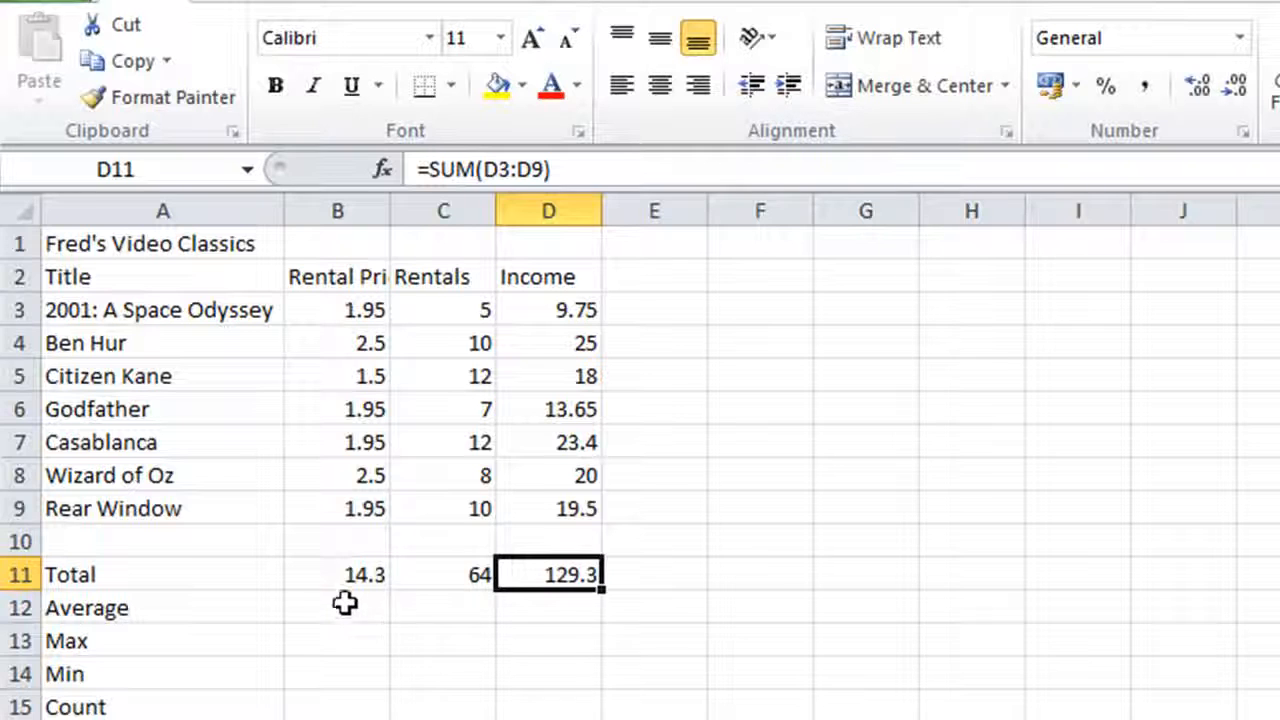
Step: Enter the formula =average(B3:B9) in cell B12 to average the rental prices
click(345, 607)
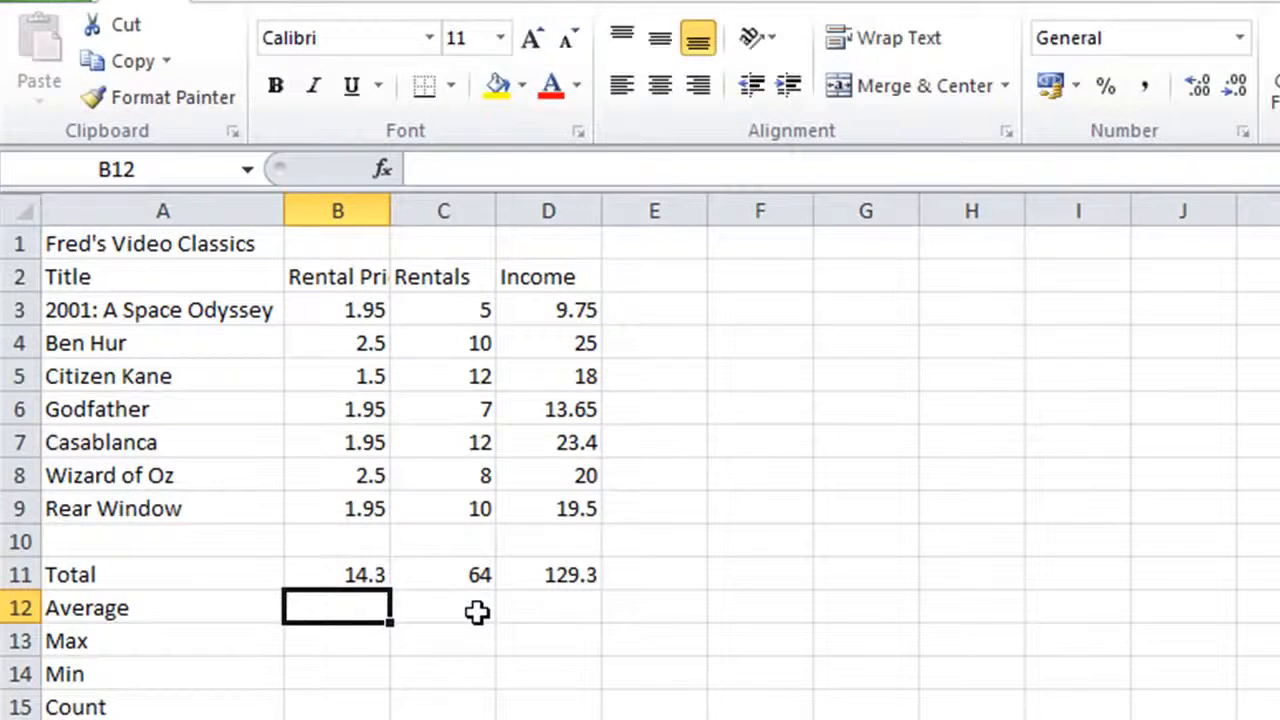
text(=)
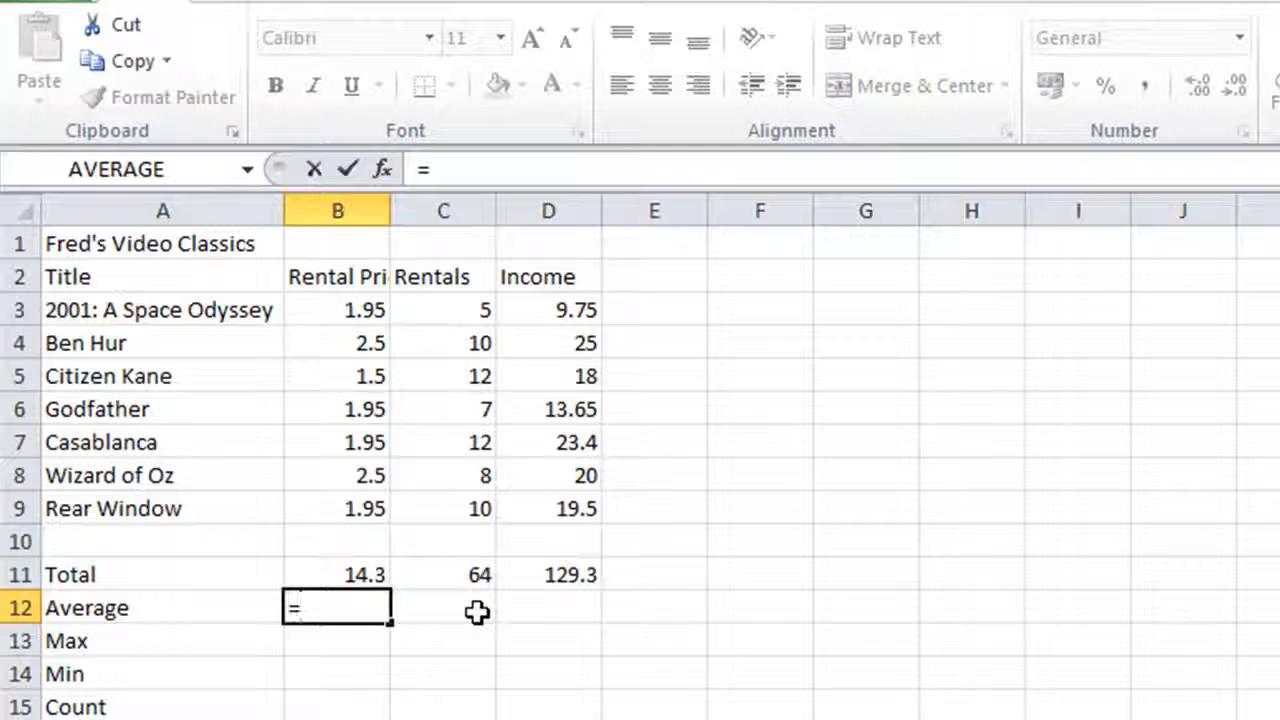
text(average)
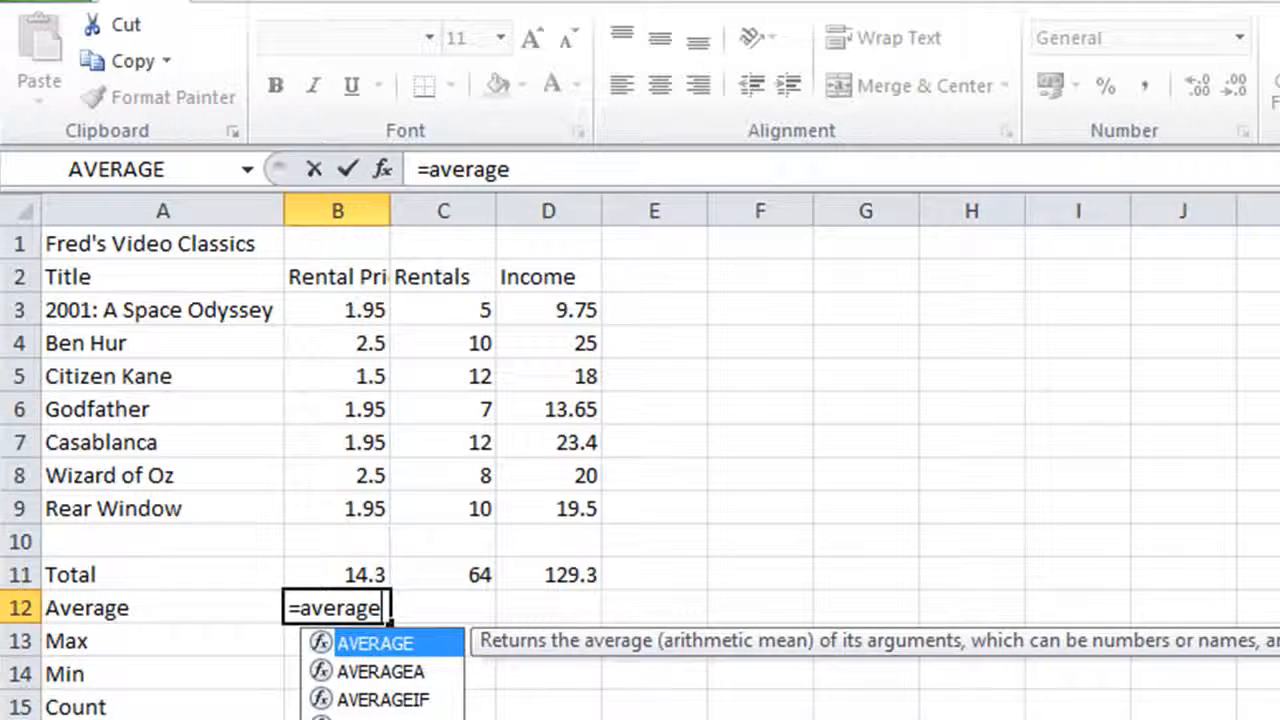
text(()
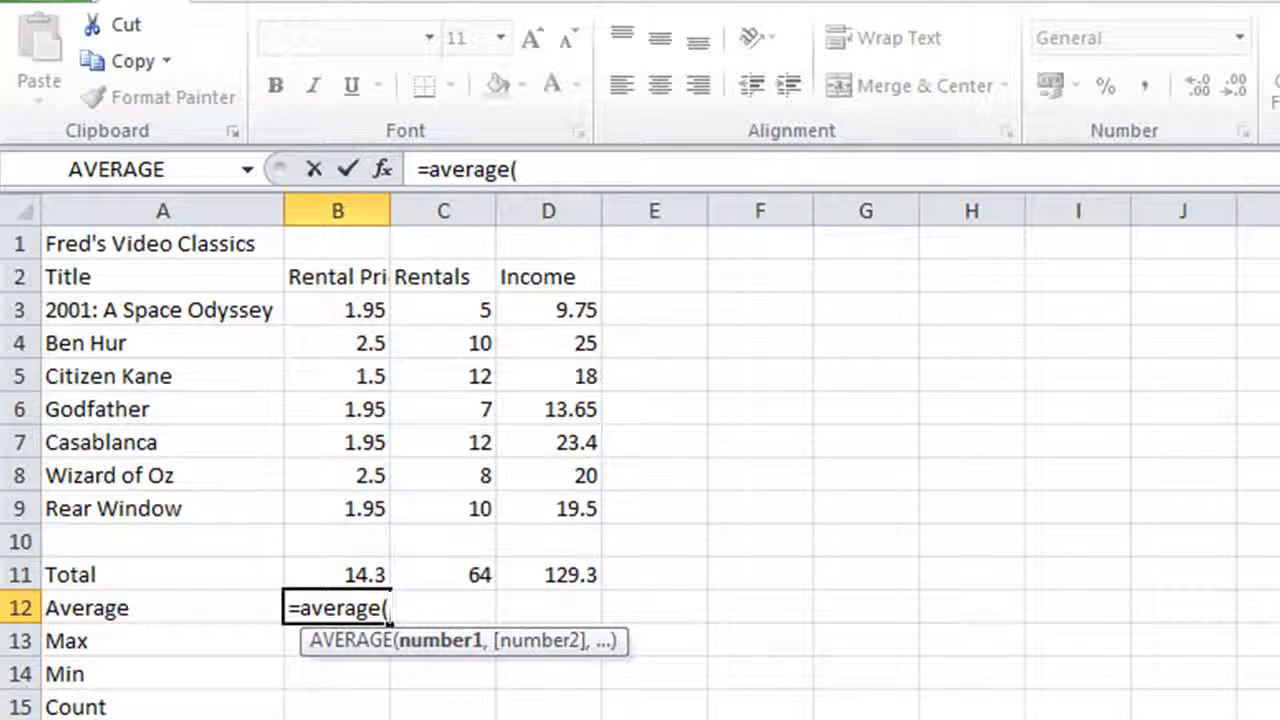
click(333, 315)
drag(333, 315, 336, 510)
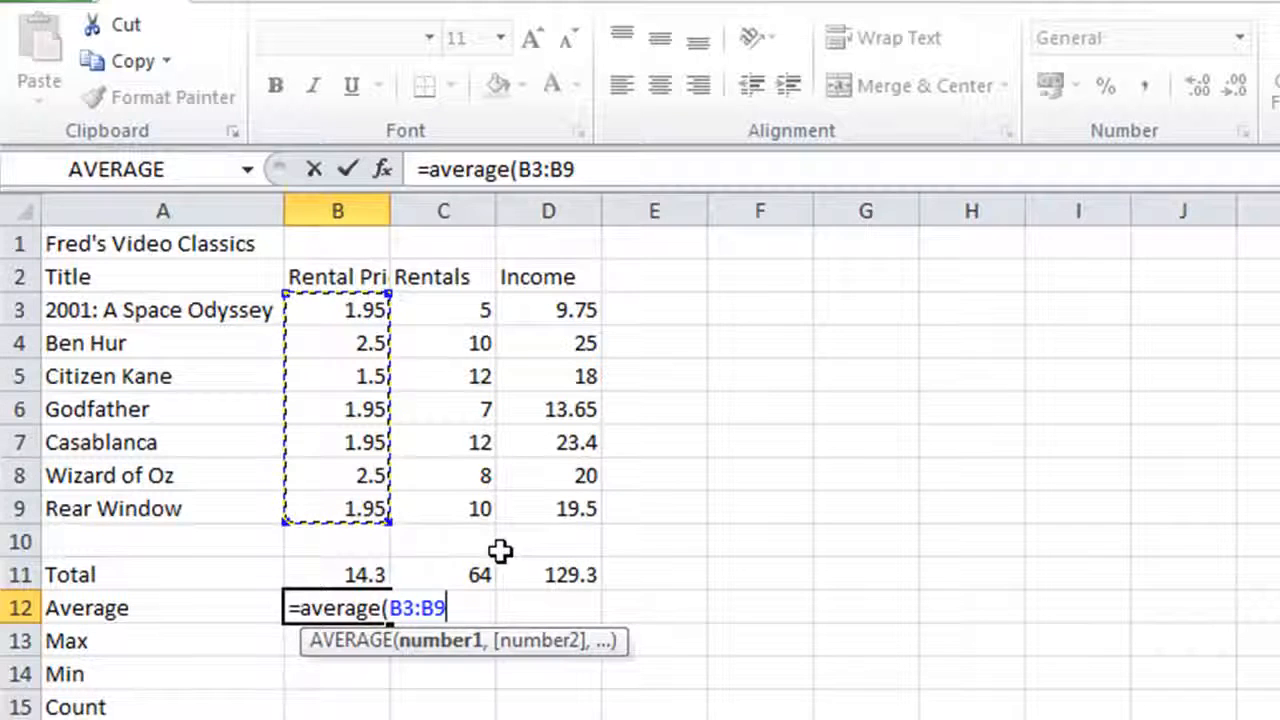
text())
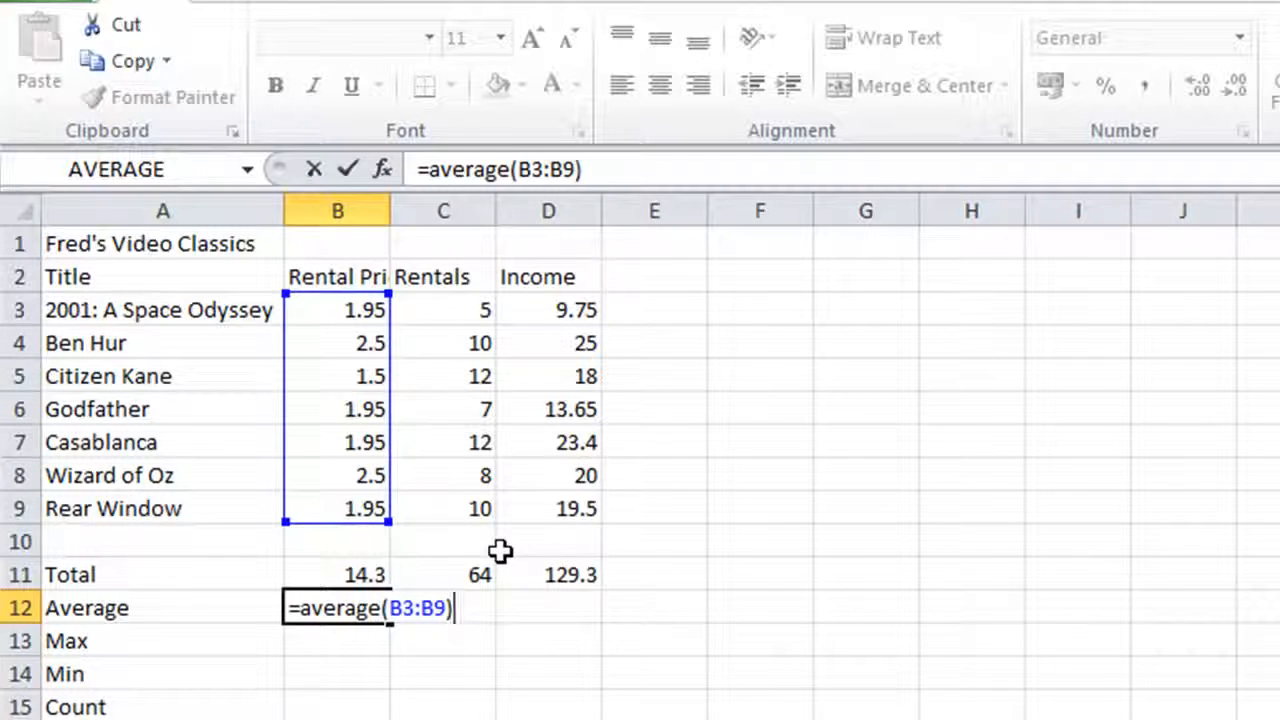
key(Return)
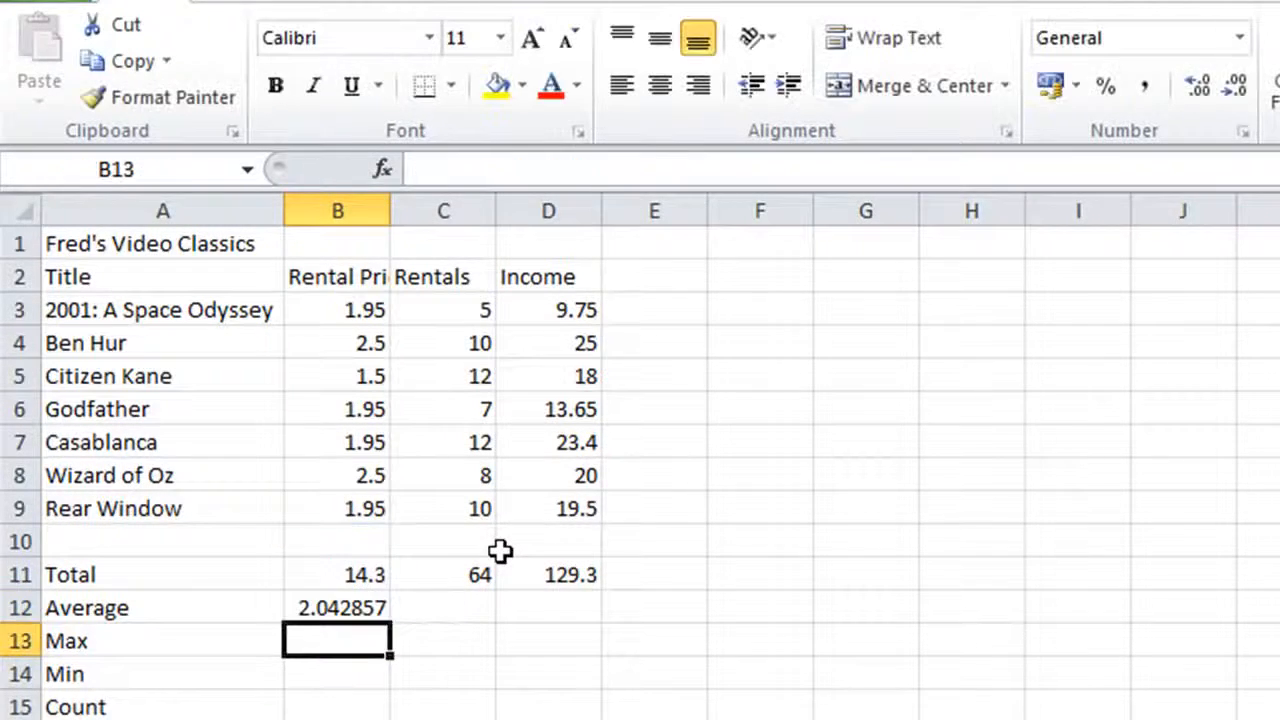
Step: Insert the AVERAGE function from the Statistical category into cell C12 using Insert Function
click(420, 609)
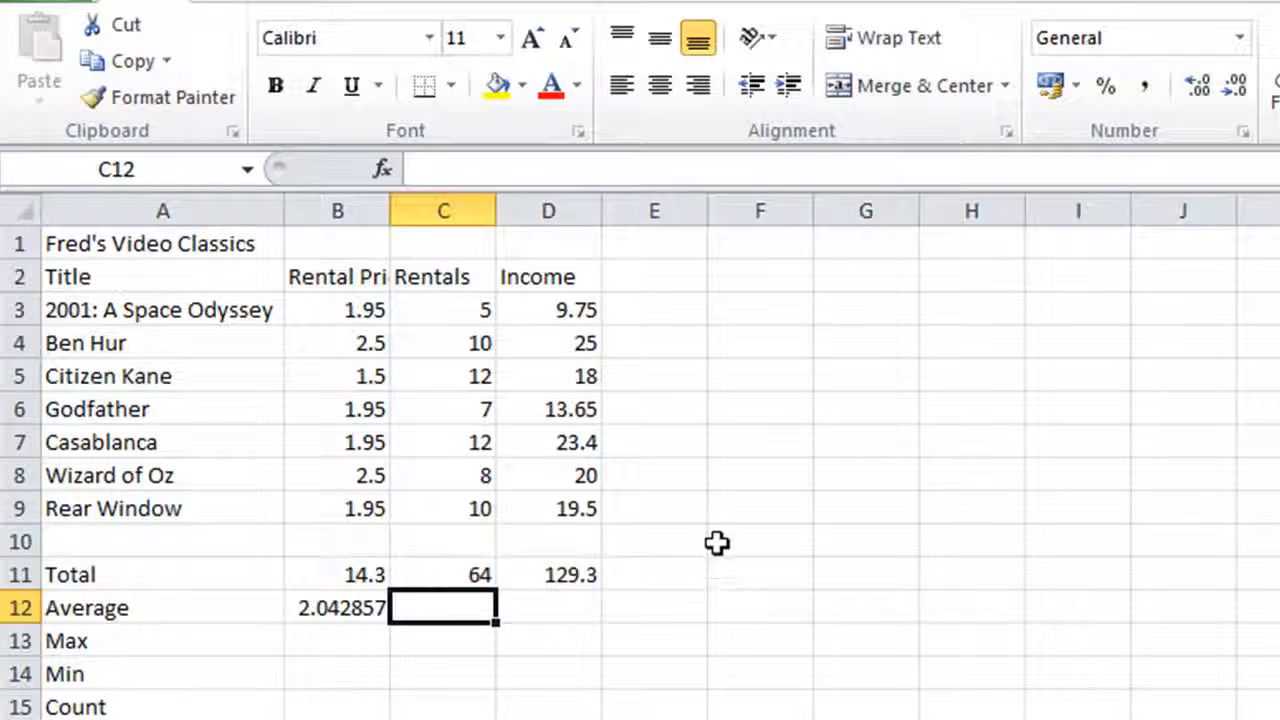
click(383, 172)
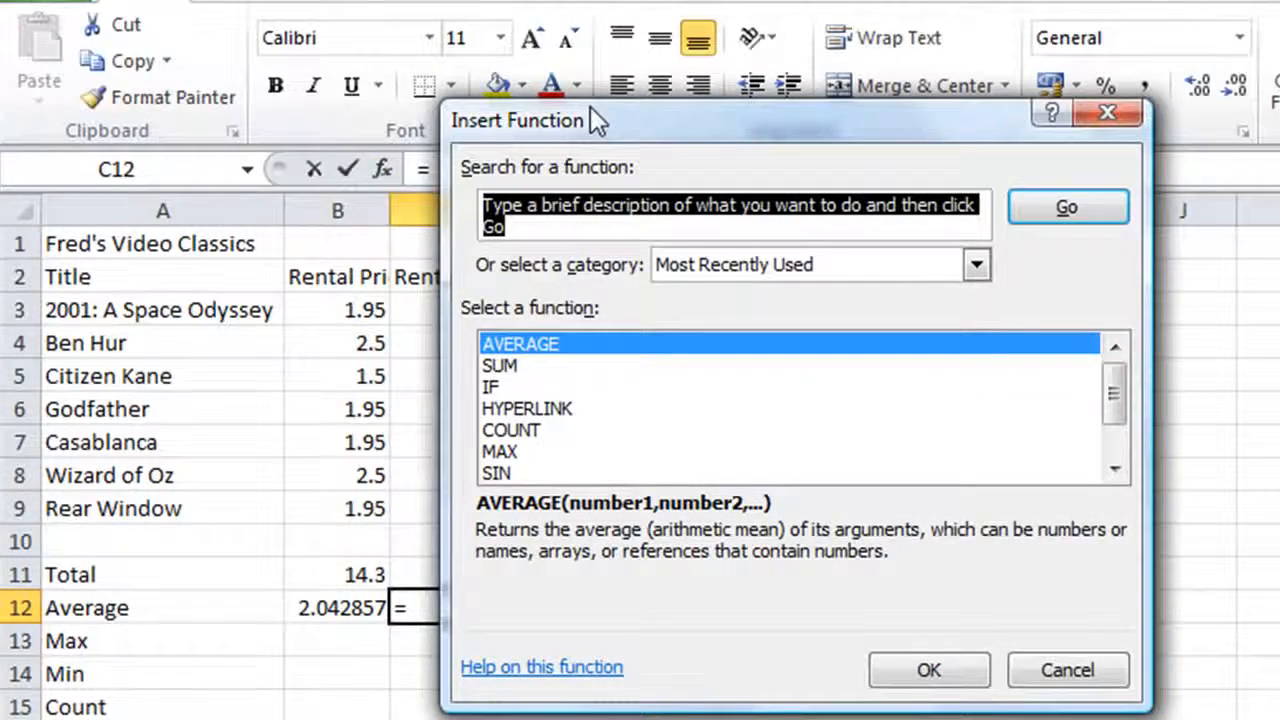
drag(591, 110, 621, 131)
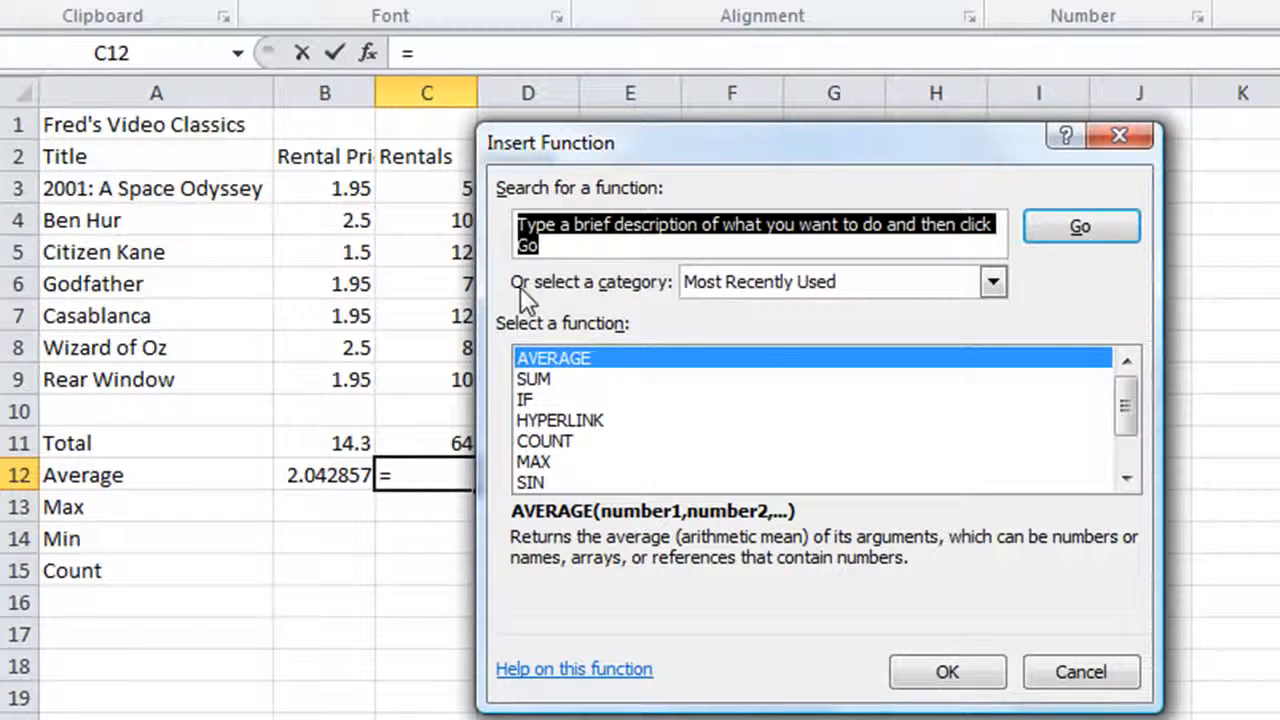
click(994, 284)
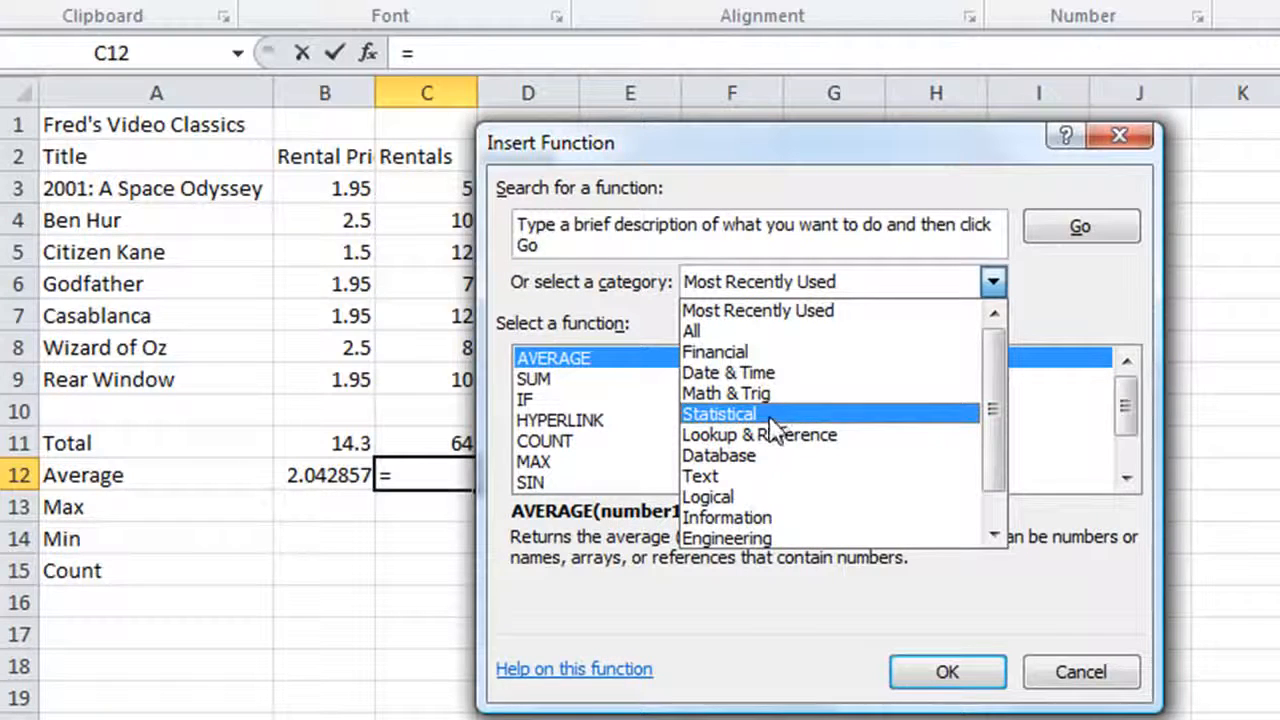
click(765, 418)
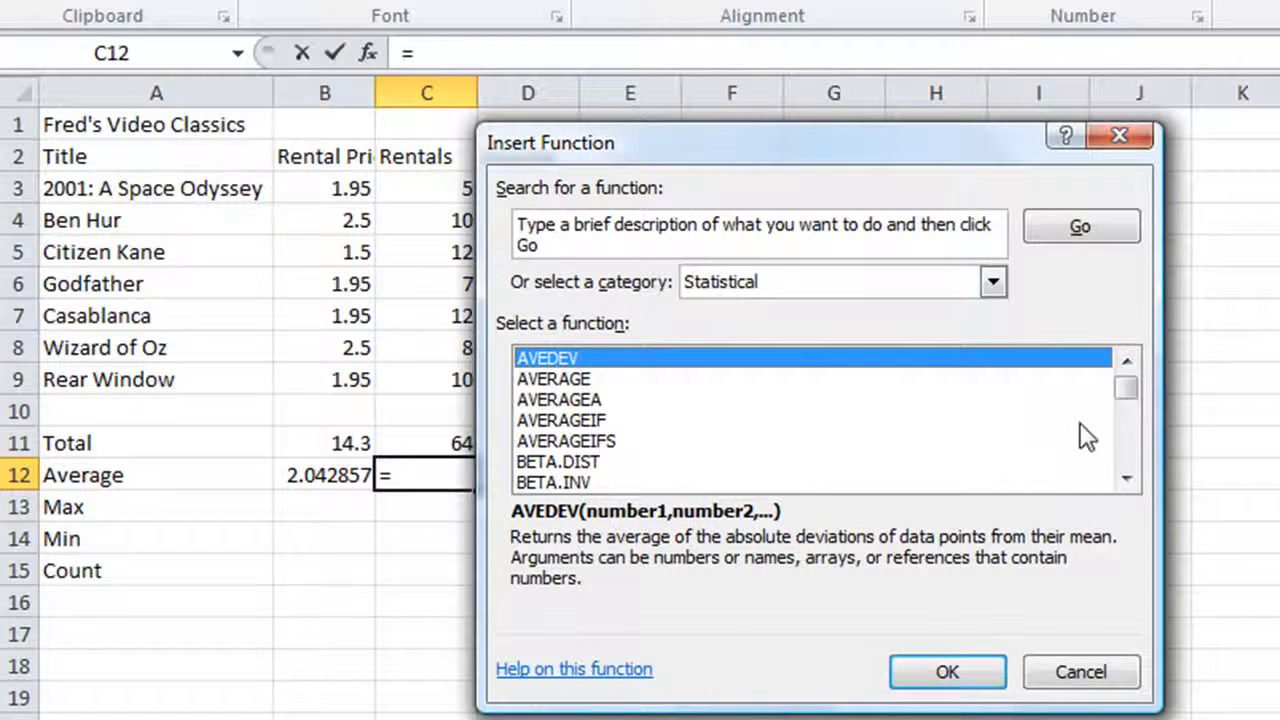
mouse_move(1129, 397)
mouse_down()
mouse_move(1133, 452)
mouse_move(1135, 393)
mouse_up()
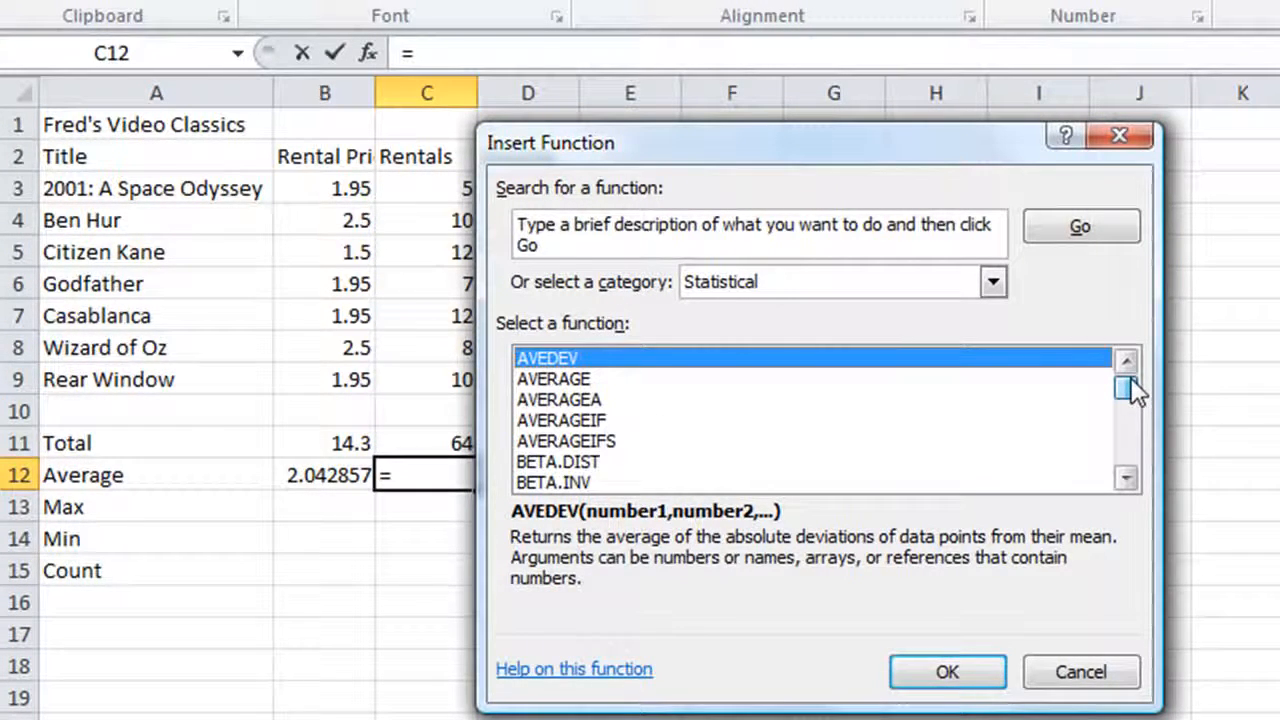
click(590, 384)
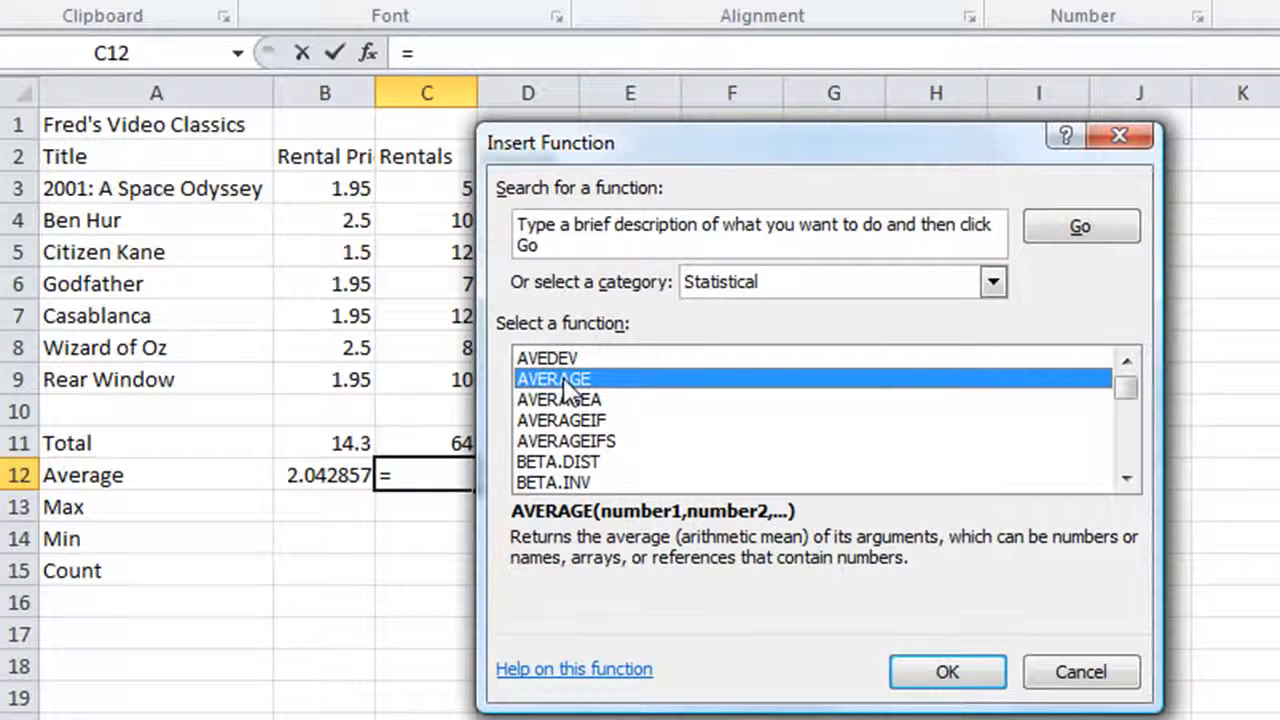
click(906, 674)
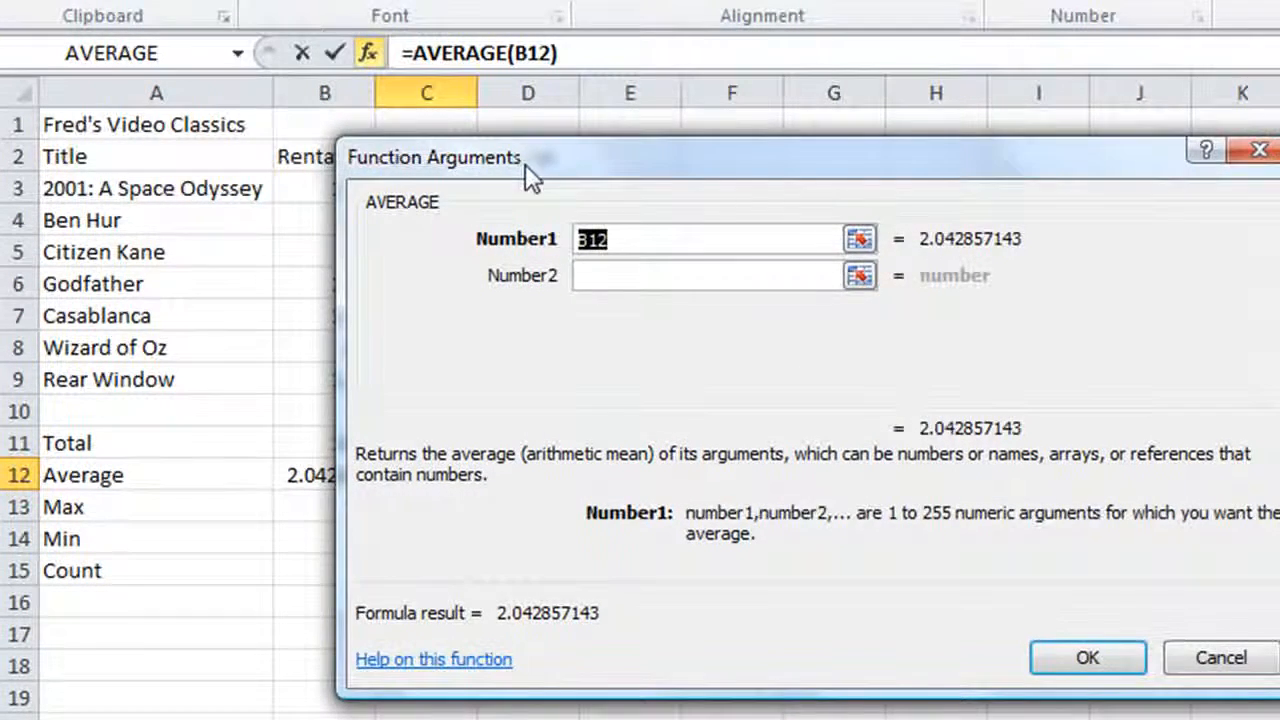
Step: Set the function's Number1 argument to the Rentals range C3:C9 and accept the formula
drag(525, 164, 676, 201)
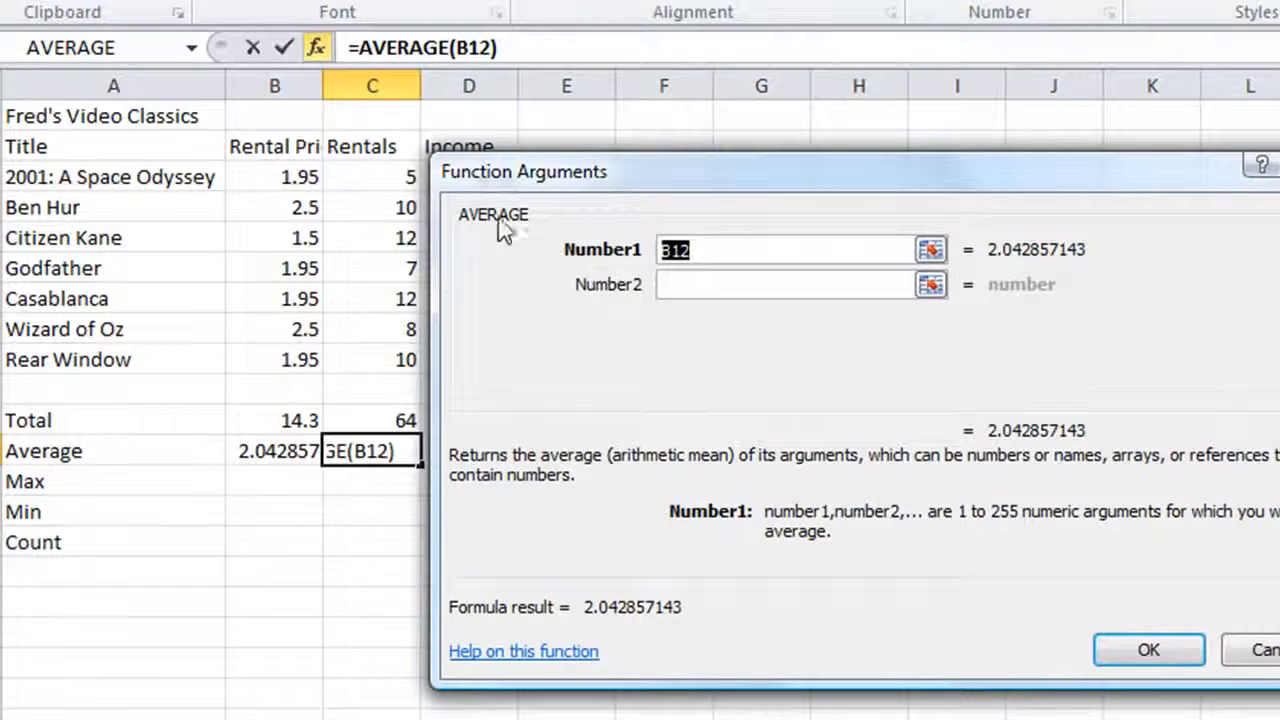
click(355, 168)
drag(355, 168, 370, 359)
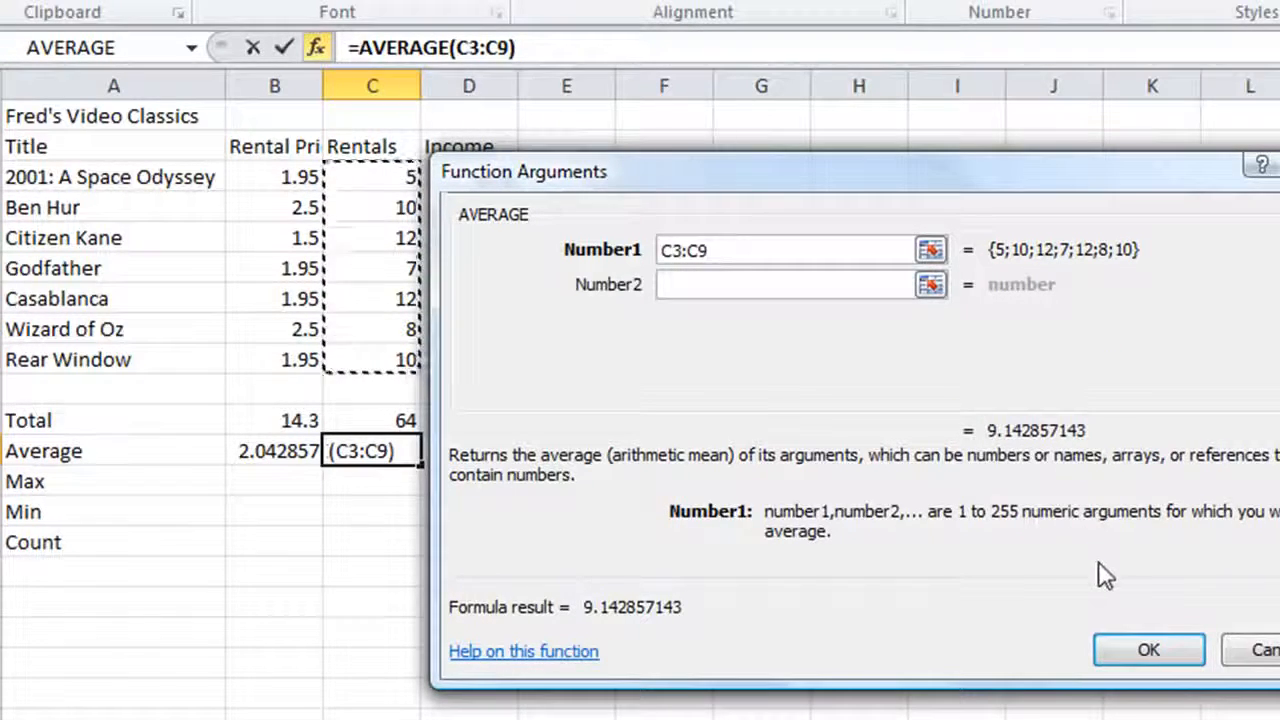
click(1146, 650)
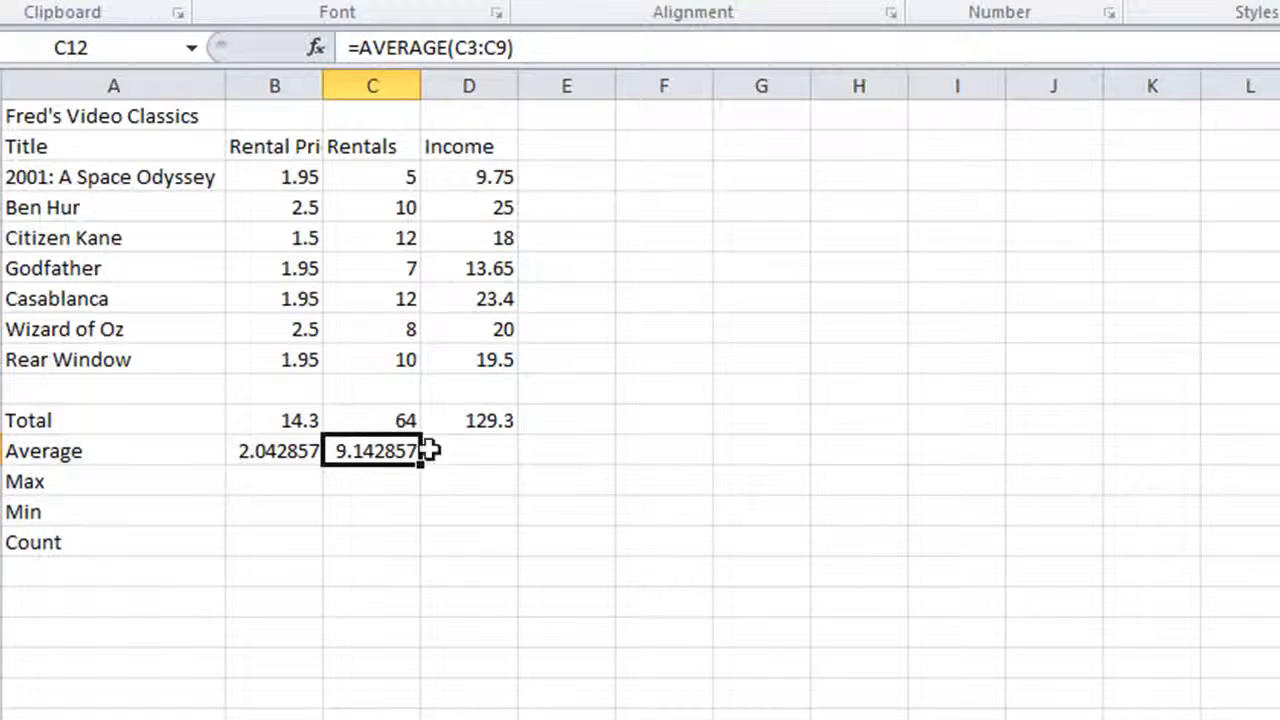
Step: Insert the AVERAGE function into cell D12 from the Function Library's Statistical functions
click(466, 455)
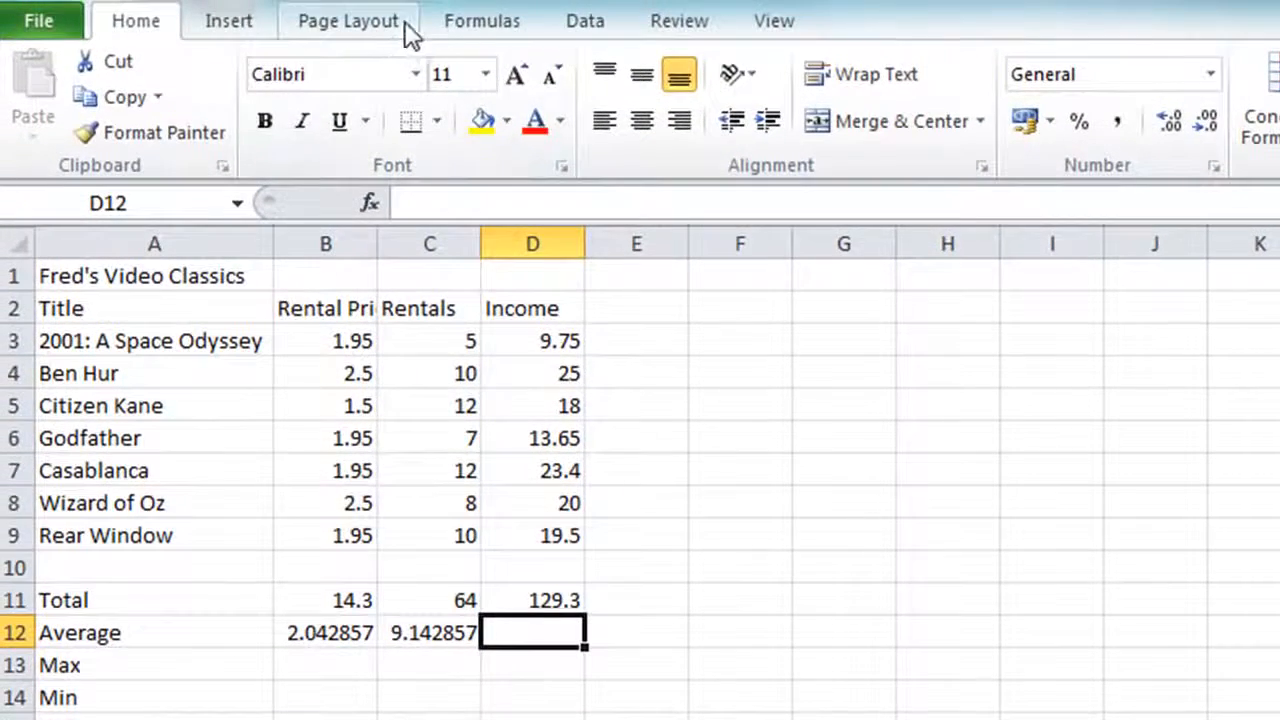
click(466, 22)
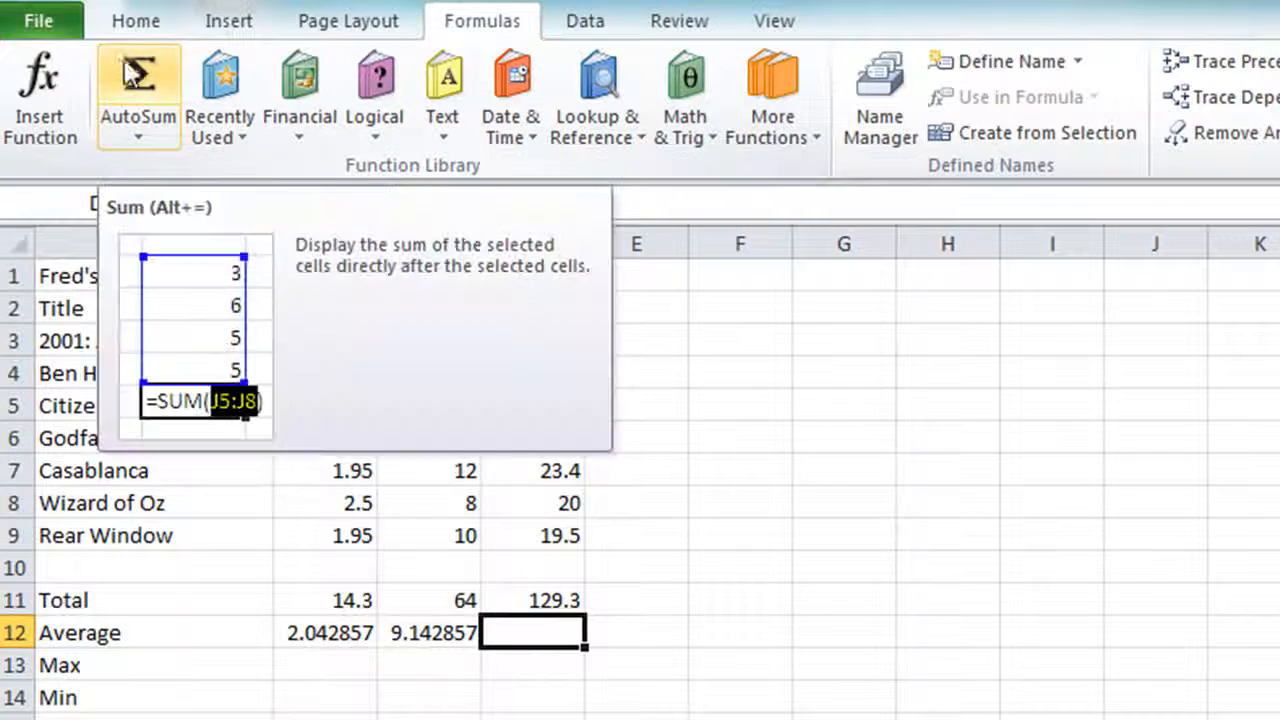
click(148, 137)
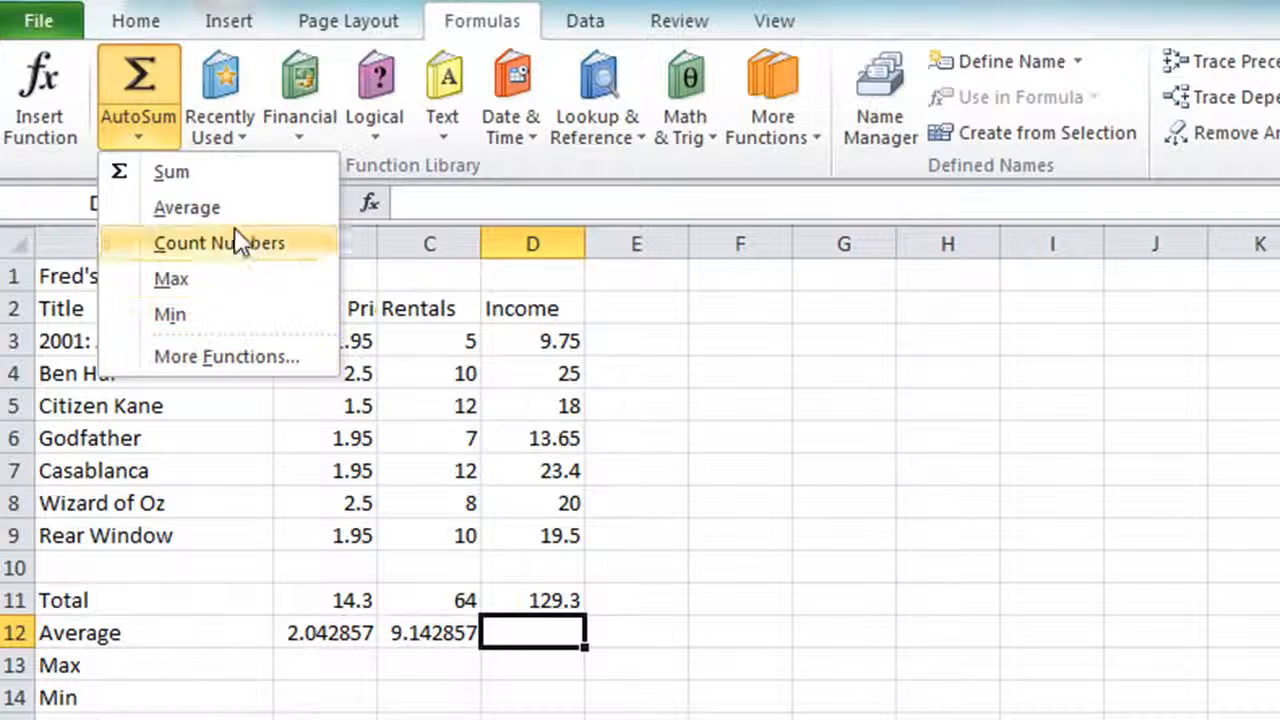
click(223, 89)
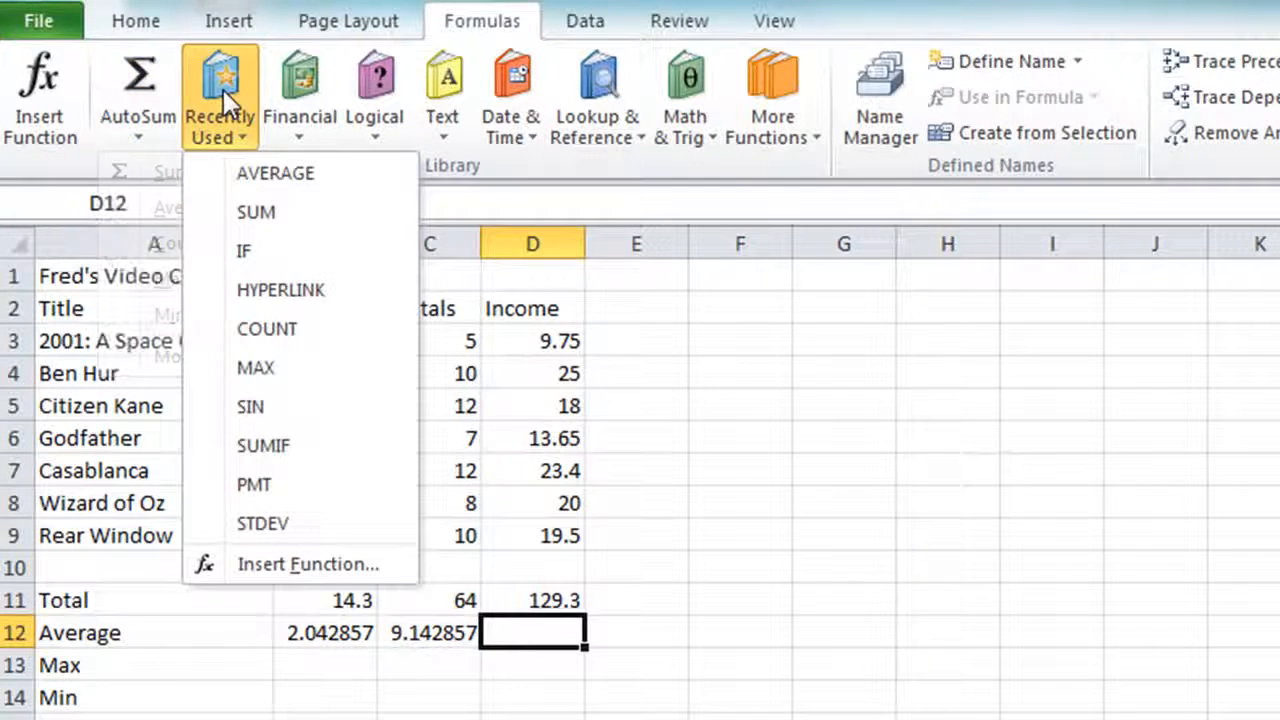
click(241, 140)
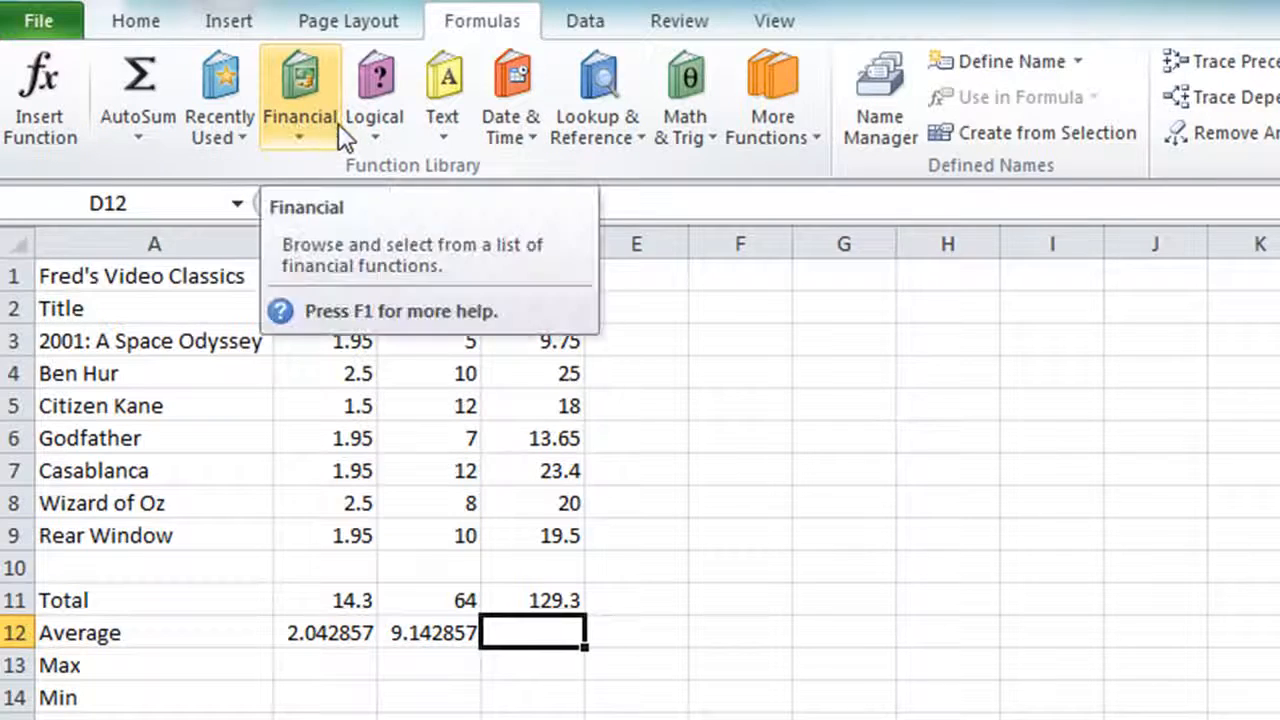
click(773, 133)
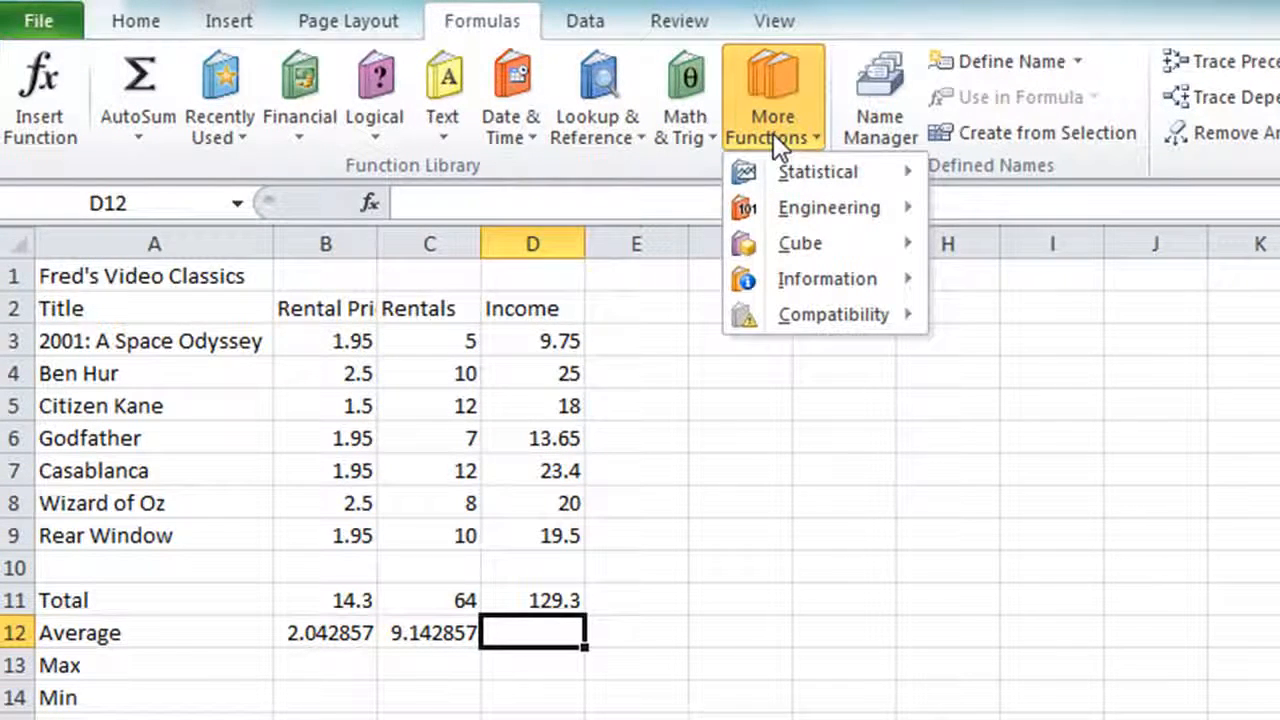
mouse_move(790, 178)
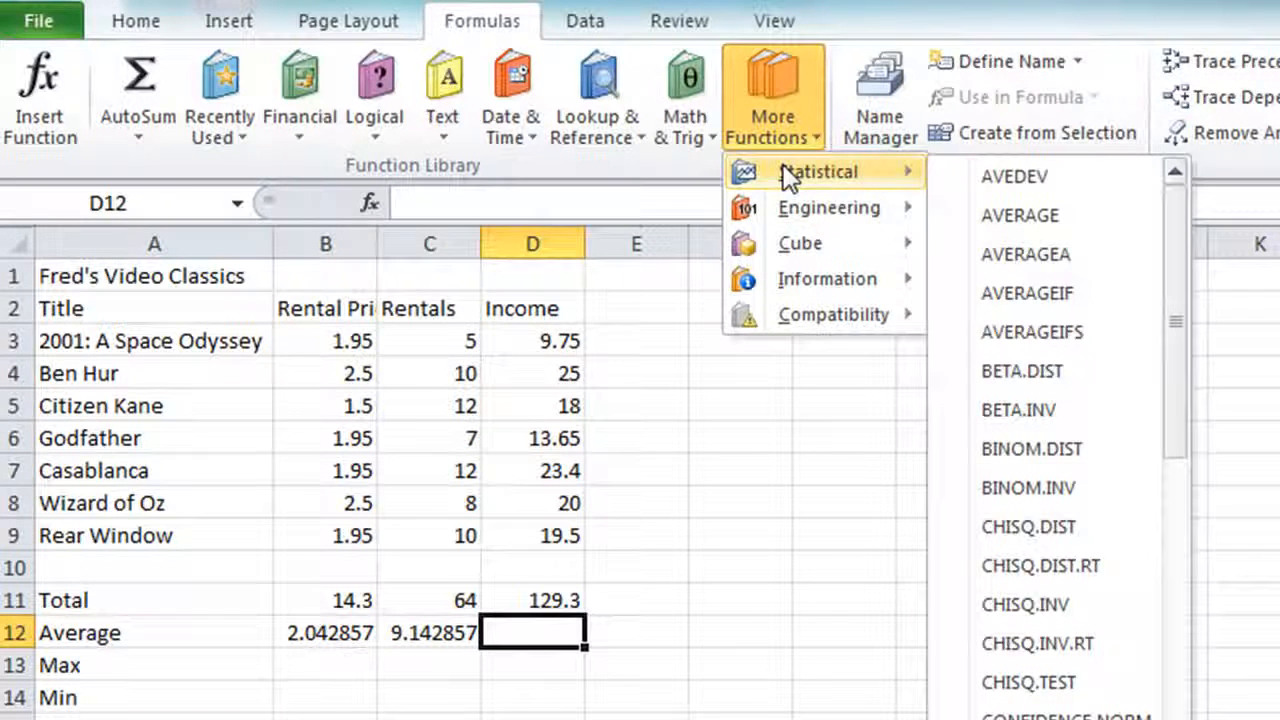
click(1000, 217)
Step: Set the Number1 argument to the Income range D3:D9 and accept the formula in D12
drag(874, 371, 1070, 285)
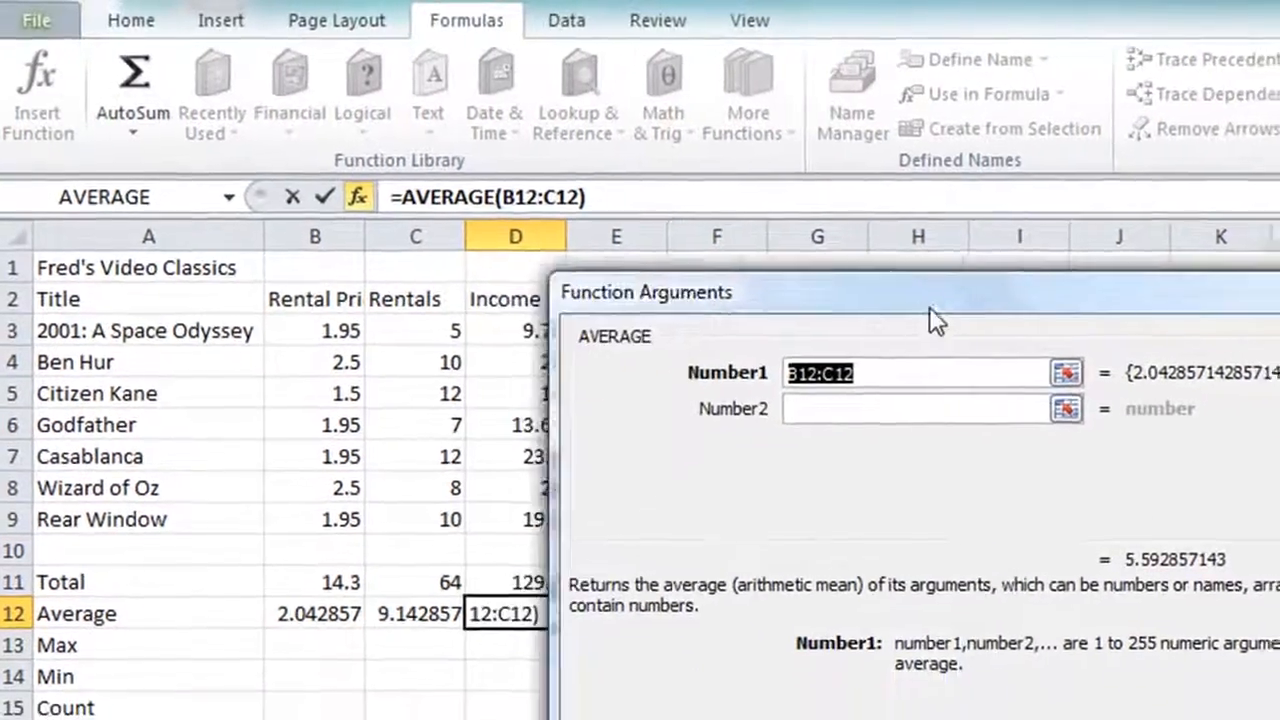
drag(968, 243, 901, 249)
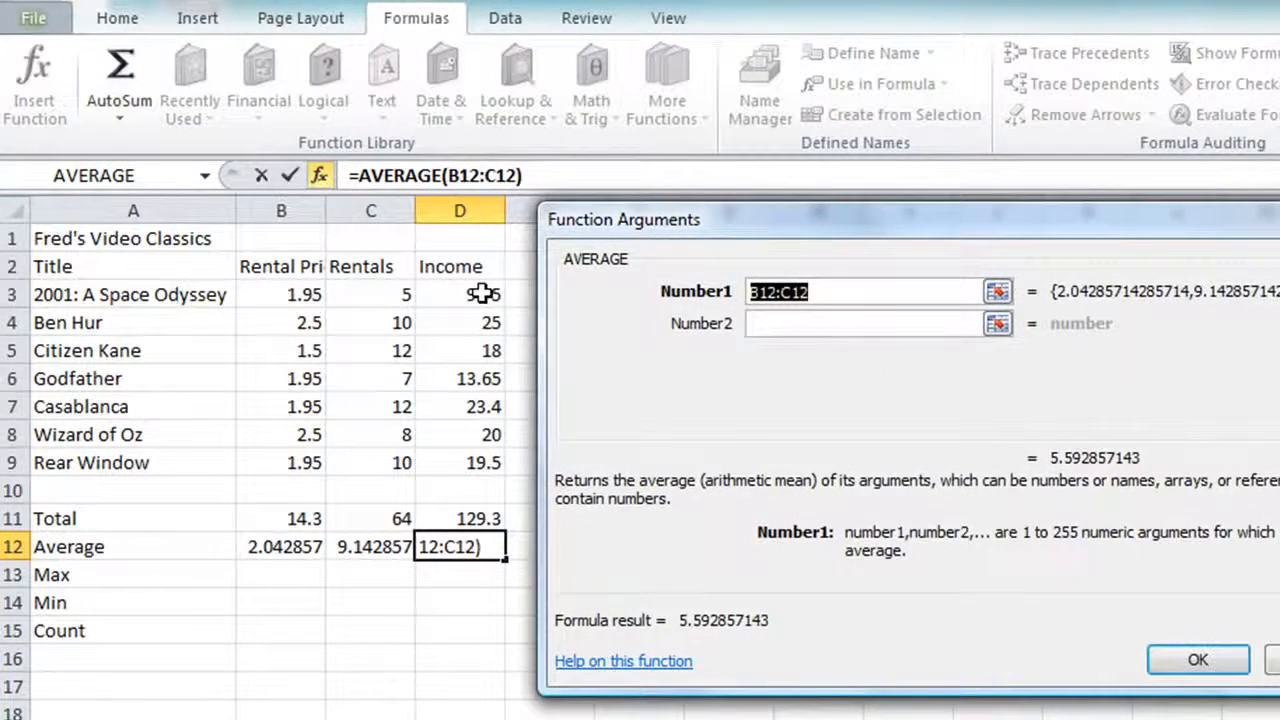
drag(483, 293, 466, 463)
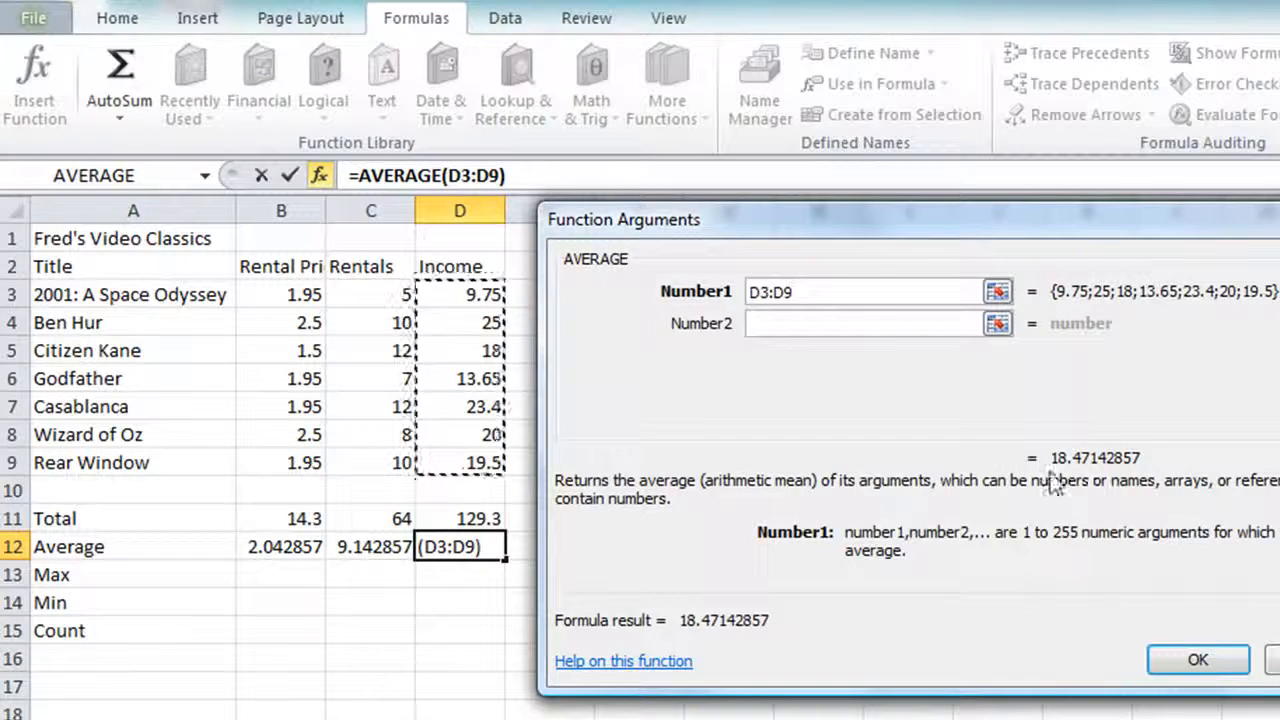
click(1163, 660)
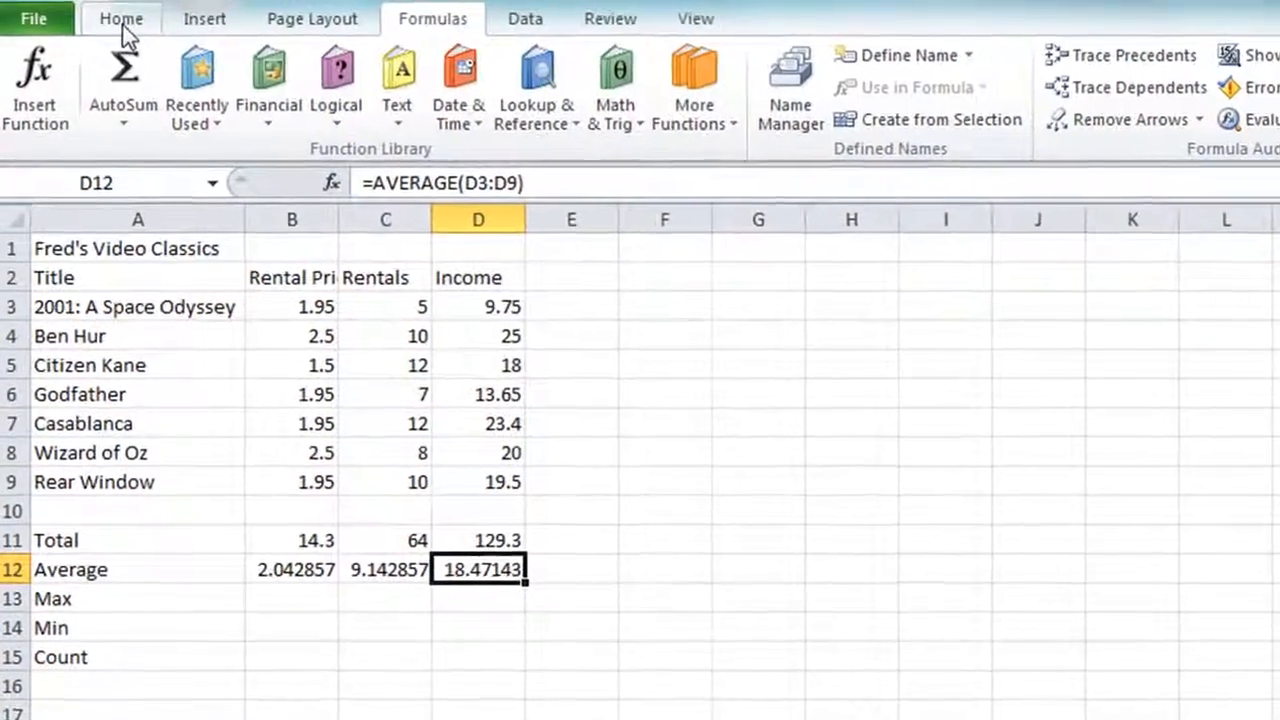
Step: Enter the formula =MAX(B3:B9) directly in cell B13 to get the highest rental price
click(117, 18)
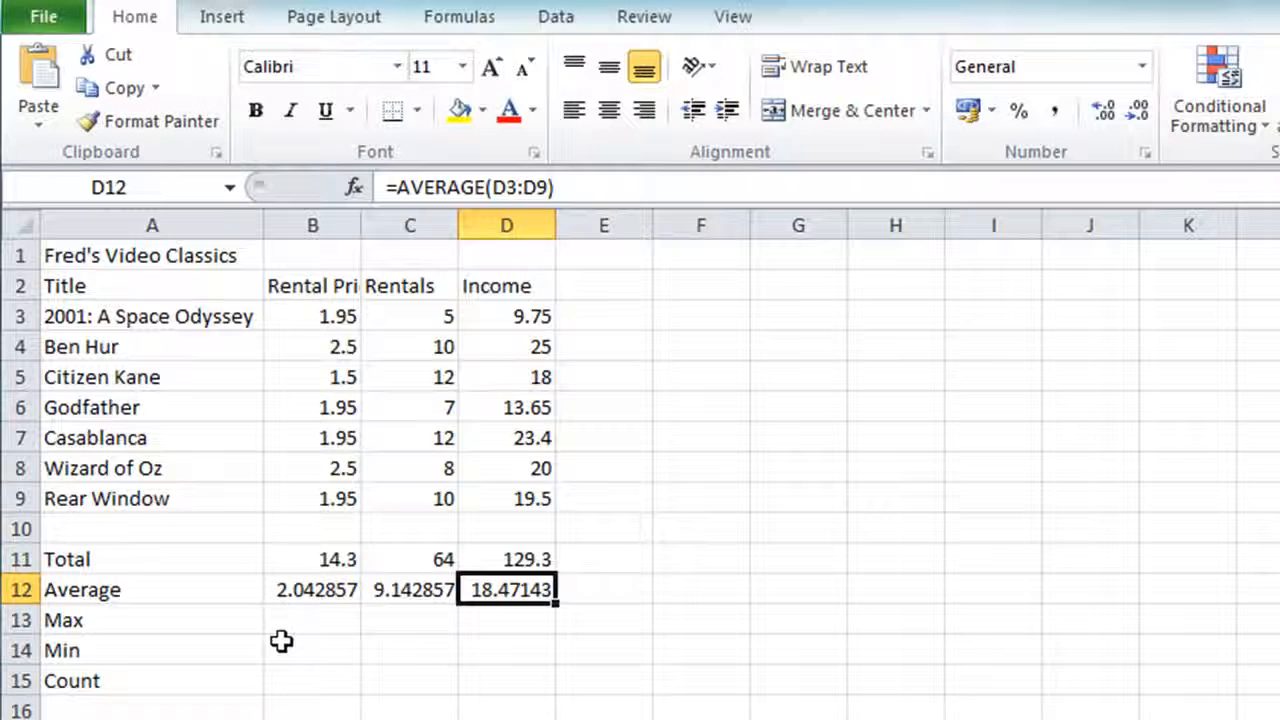
click(330, 618)
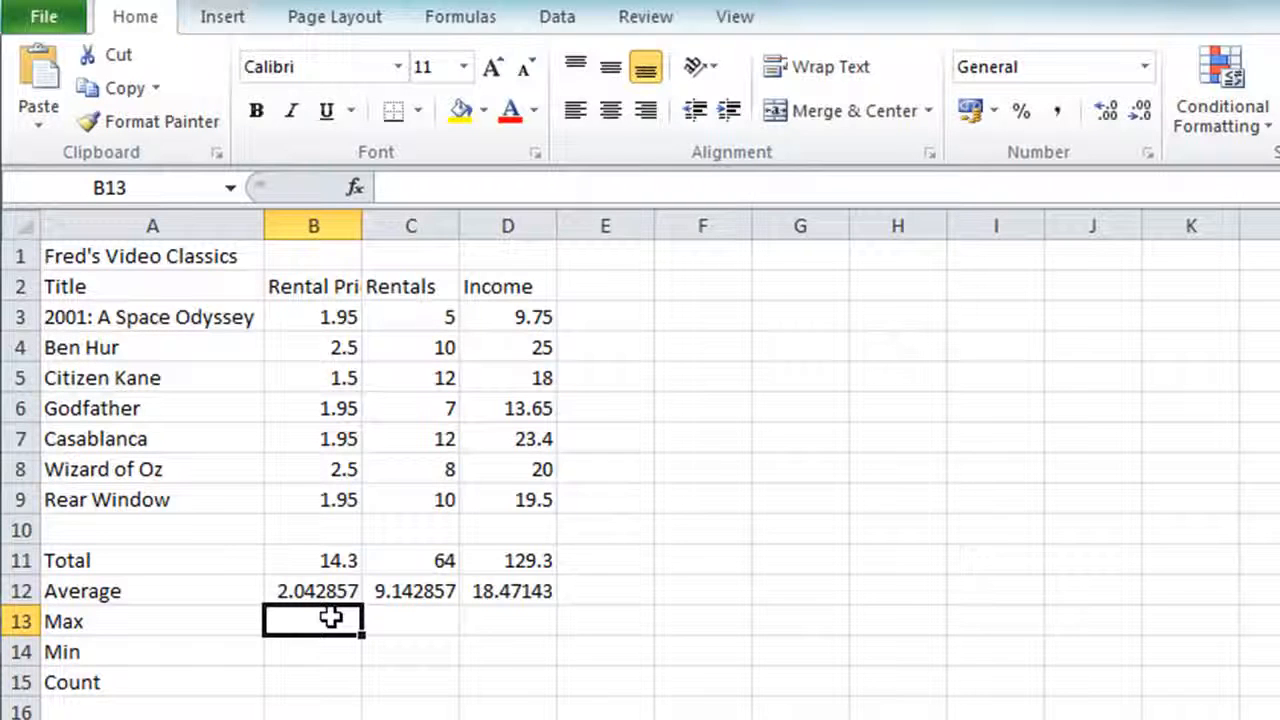
text(=)
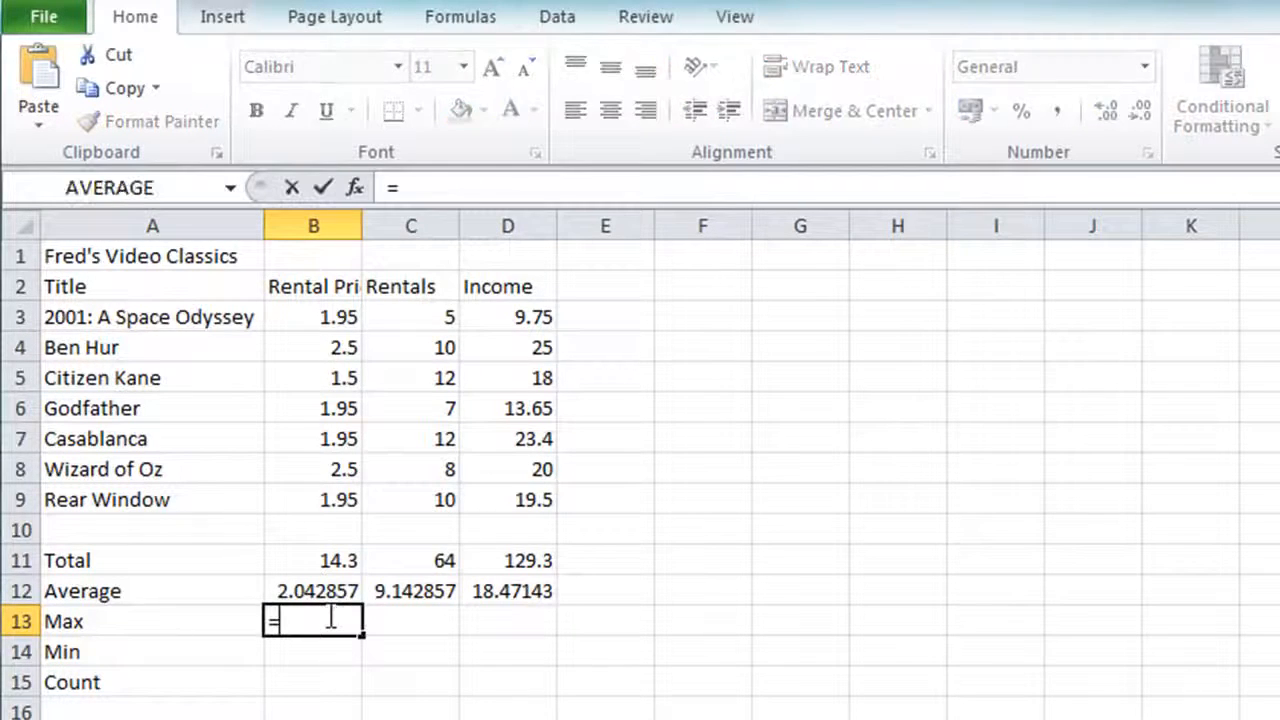
text(max)
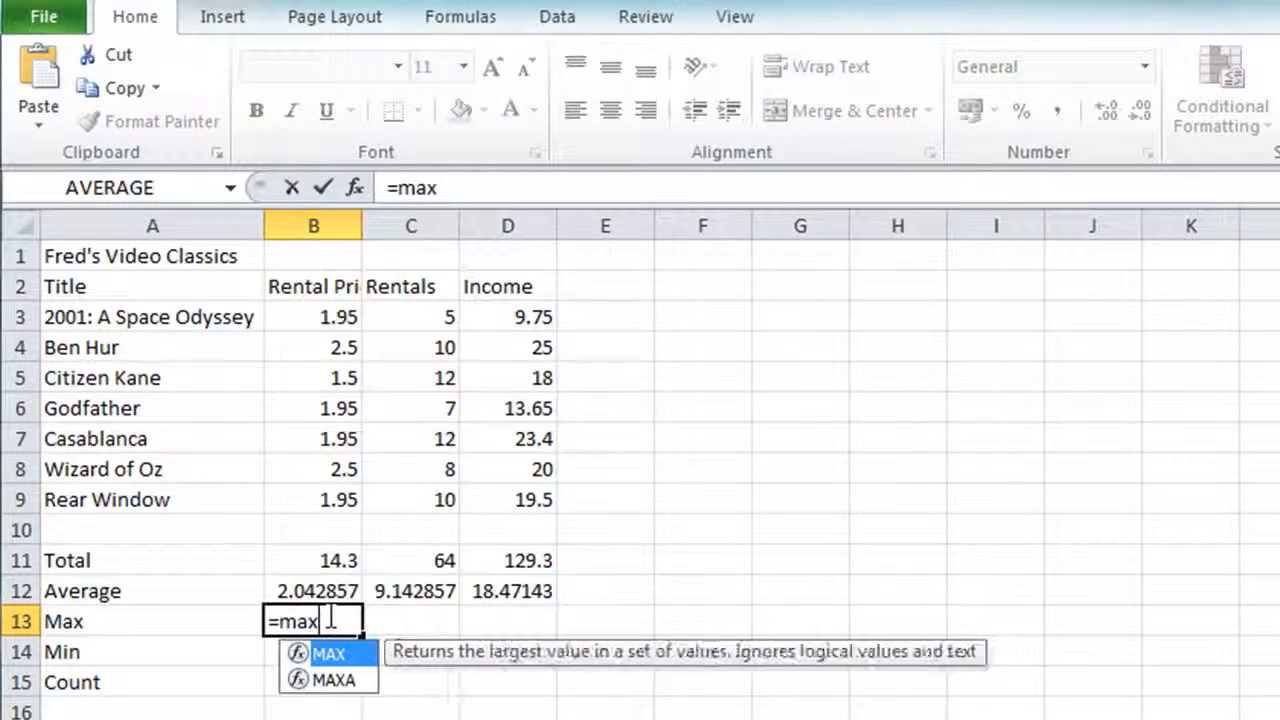
text(()
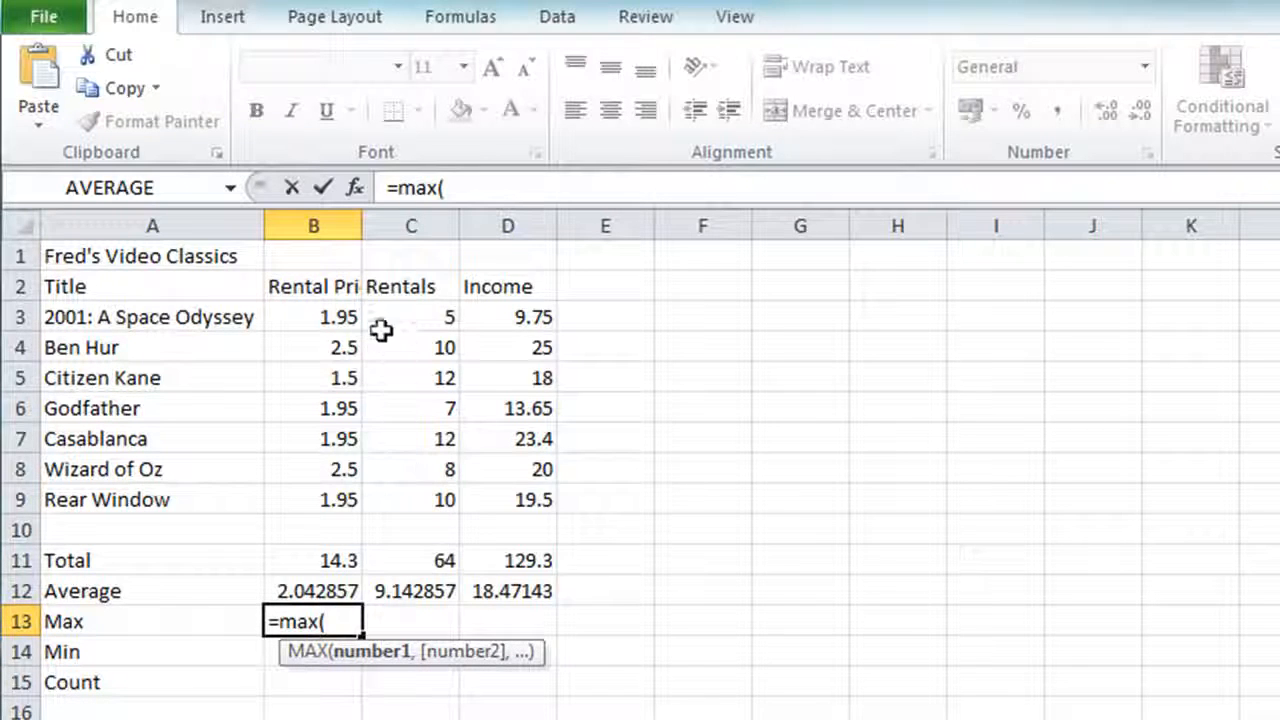
drag(337, 309, 309, 500)
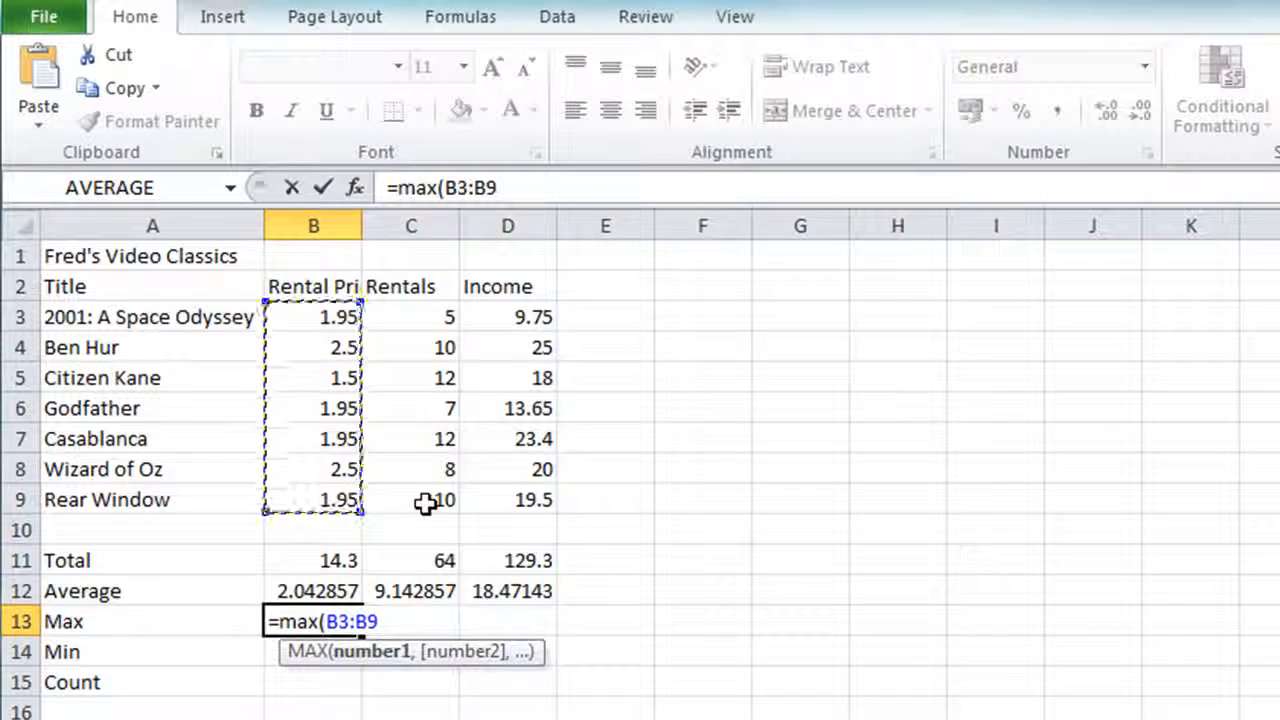
text())
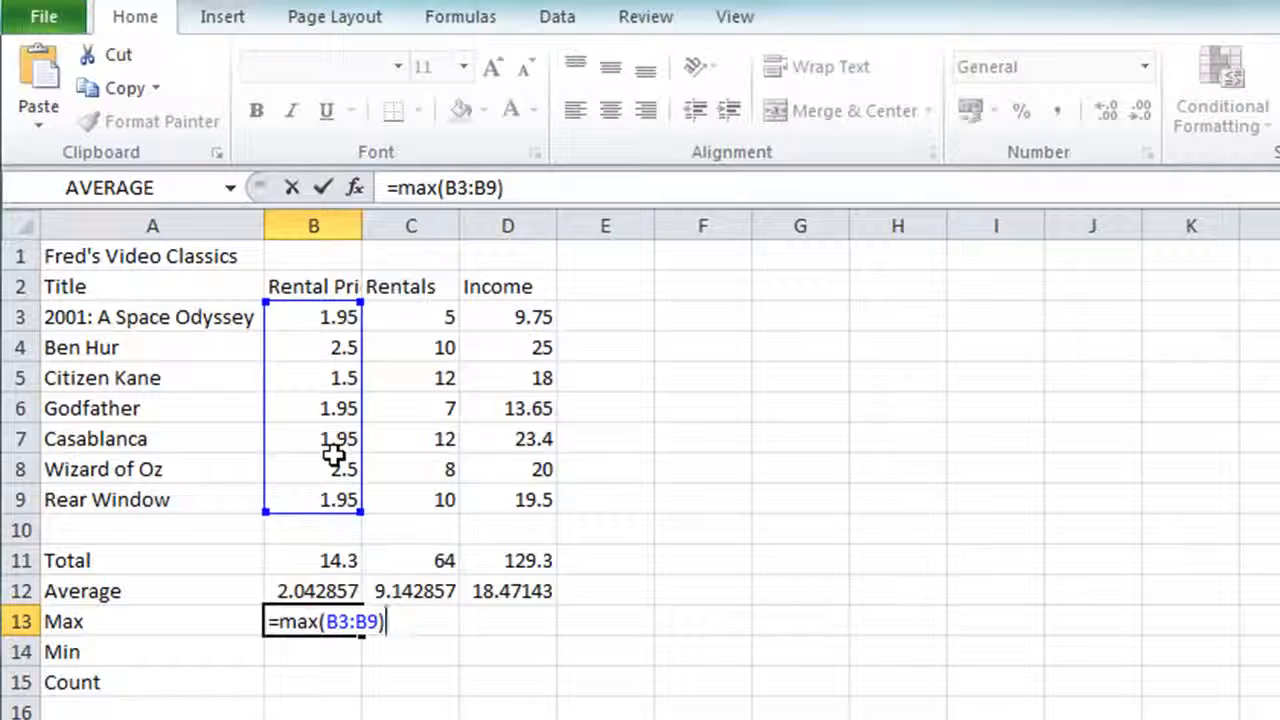
key(Return)
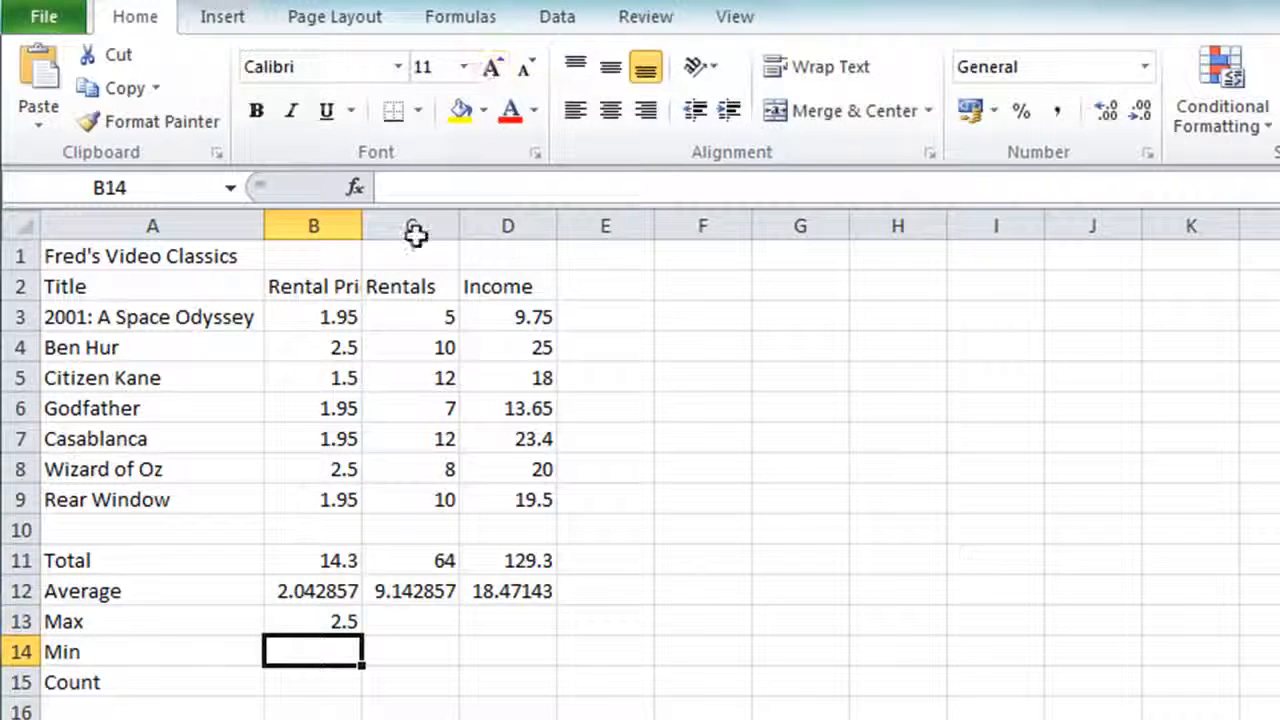
click(289, 620)
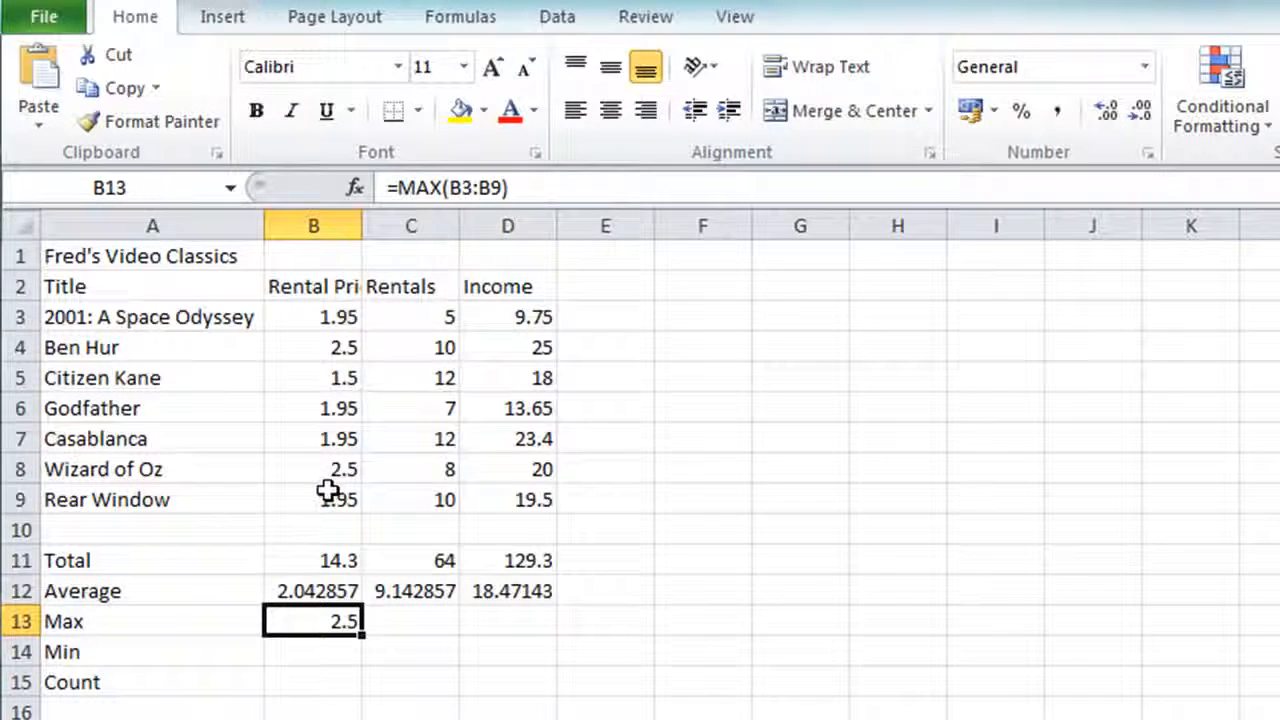
Step: Insert the MAX function from the Statistical category into cell C13 using Insert Function
click(393, 610)
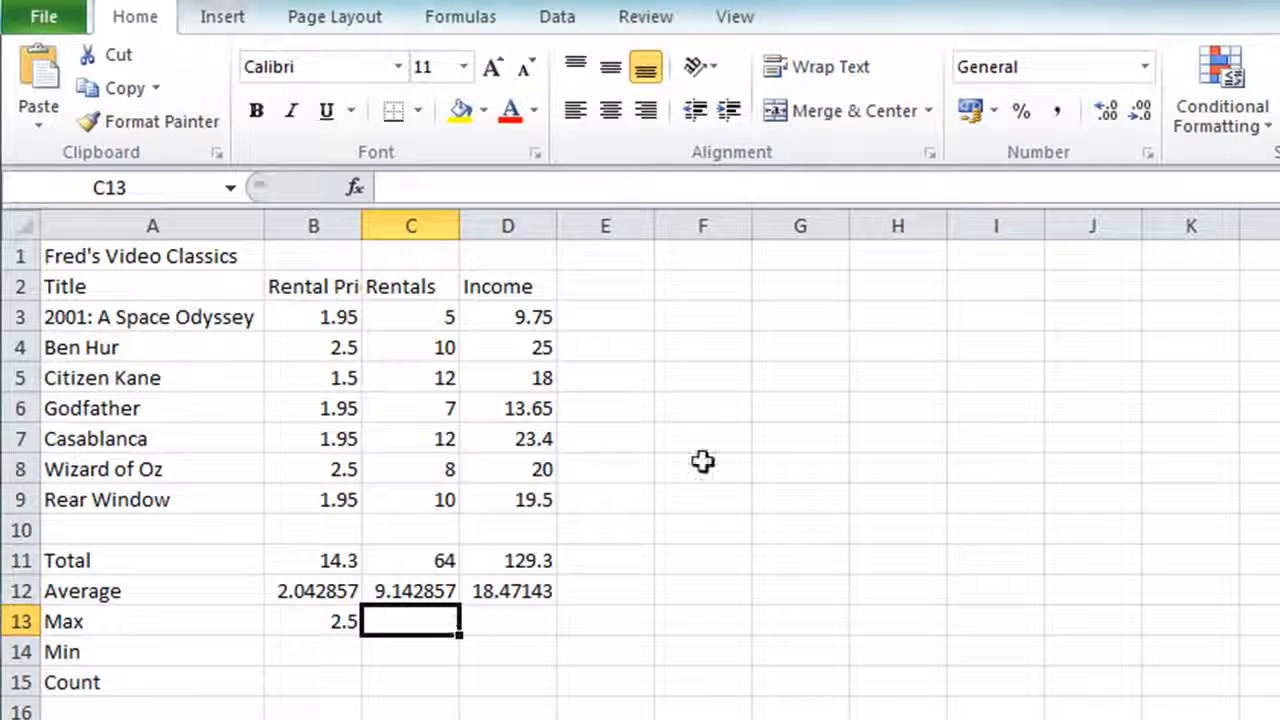
click(357, 188)
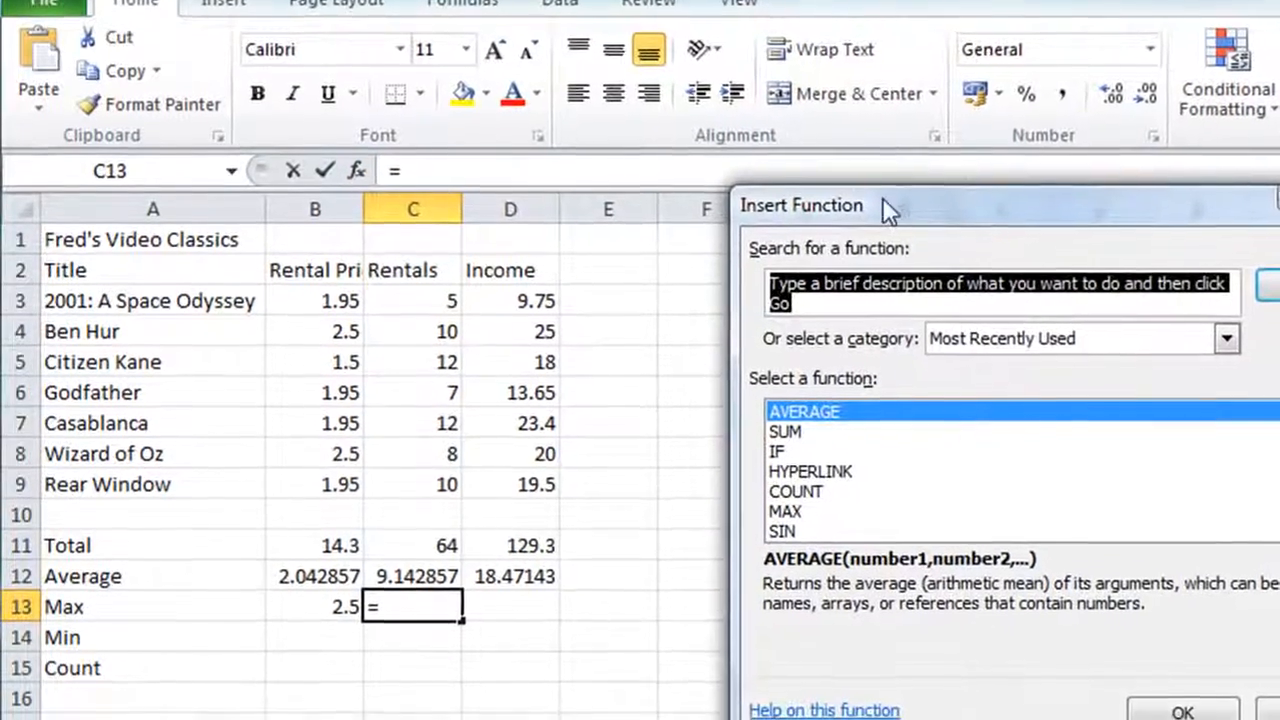
drag(882, 199, 714, 228)
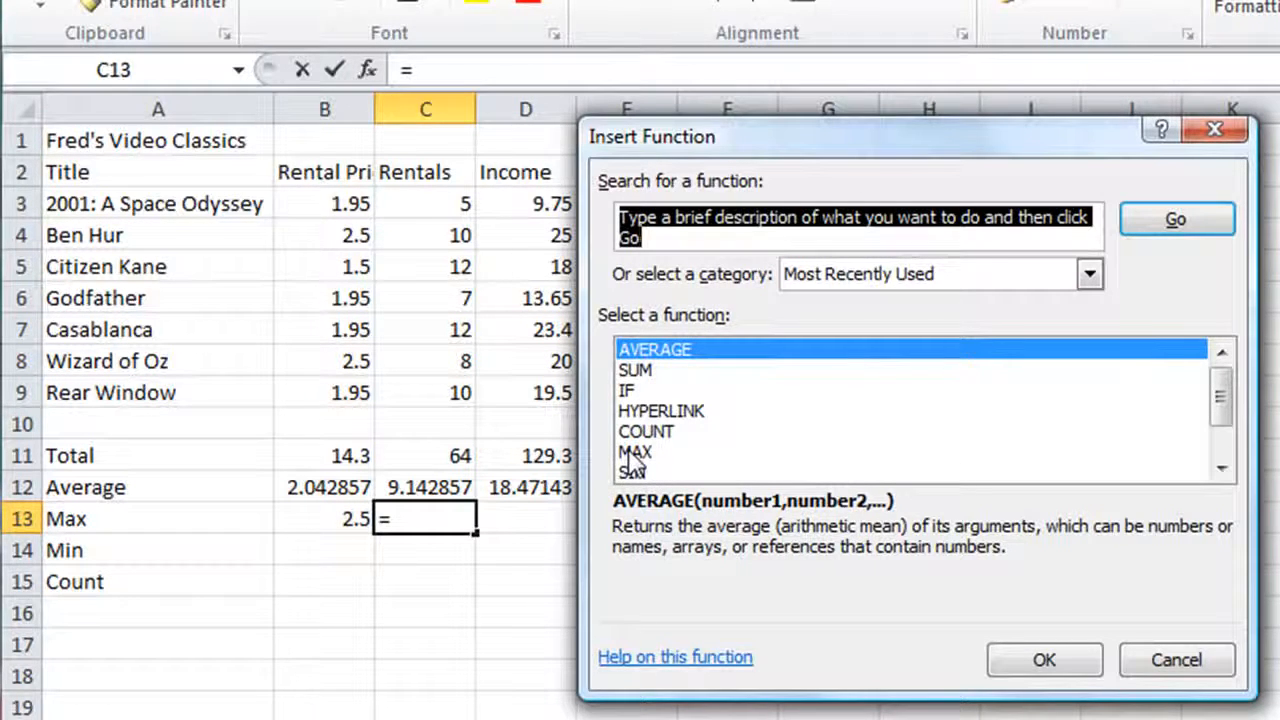
click(1089, 280)
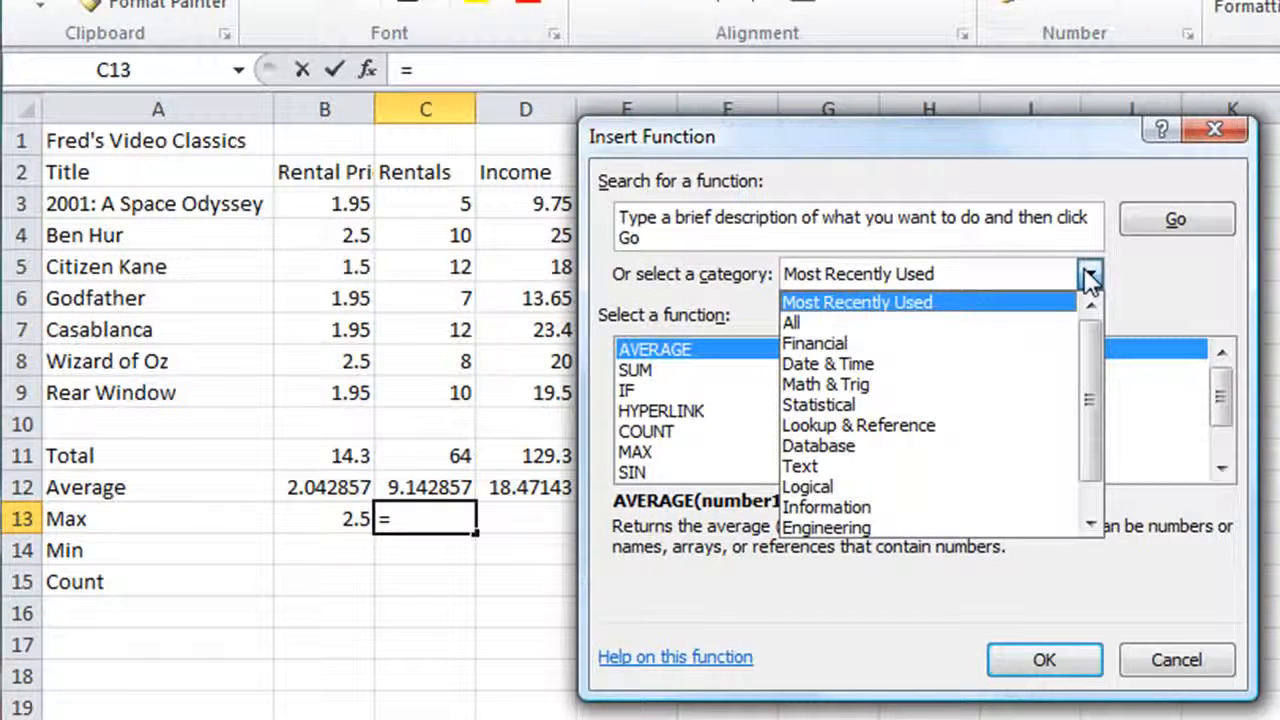
click(866, 405)
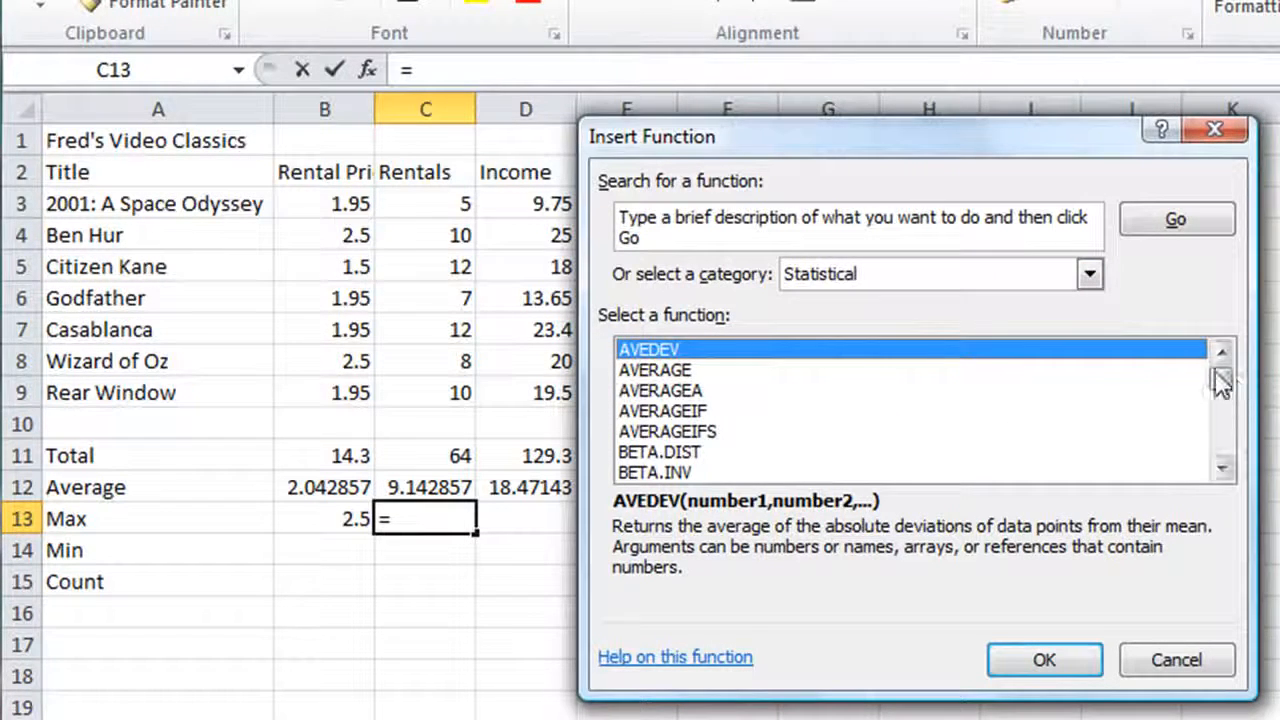
mouse_move(1221, 380)
mouse_down()
mouse_move(1216, 400)
mouse_move(1219, 376)
mouse_up()
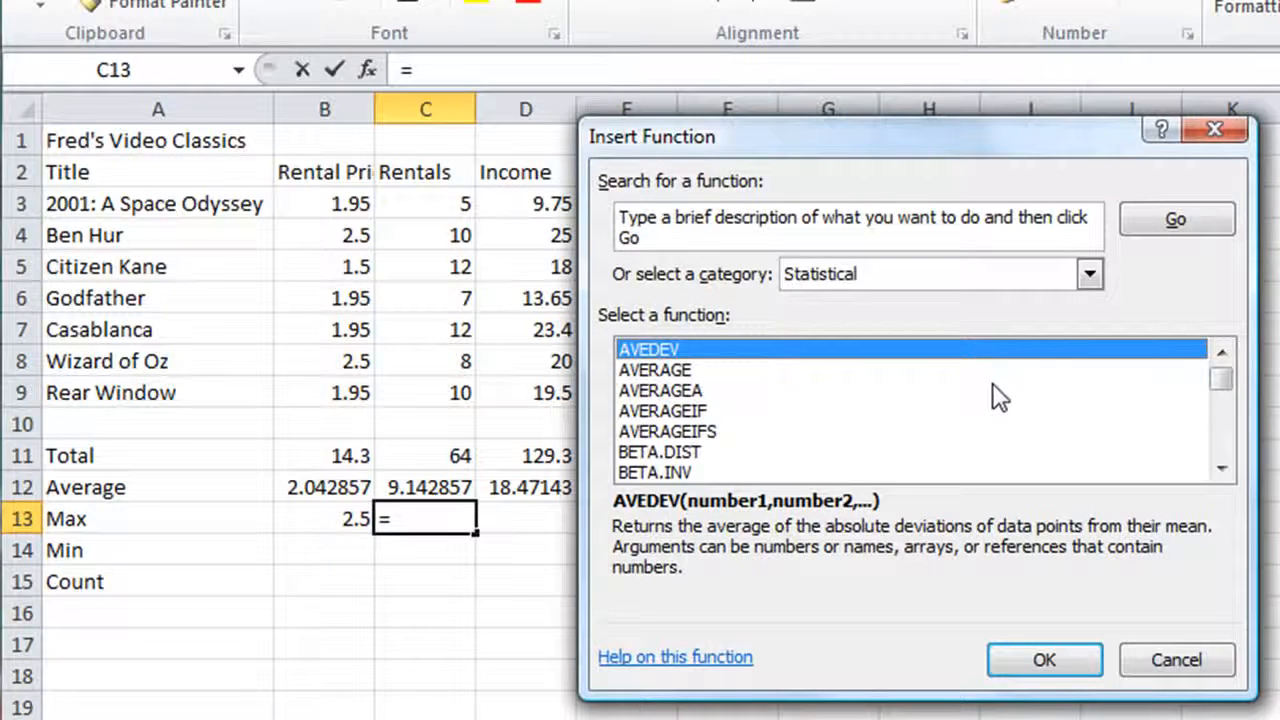
key(m)
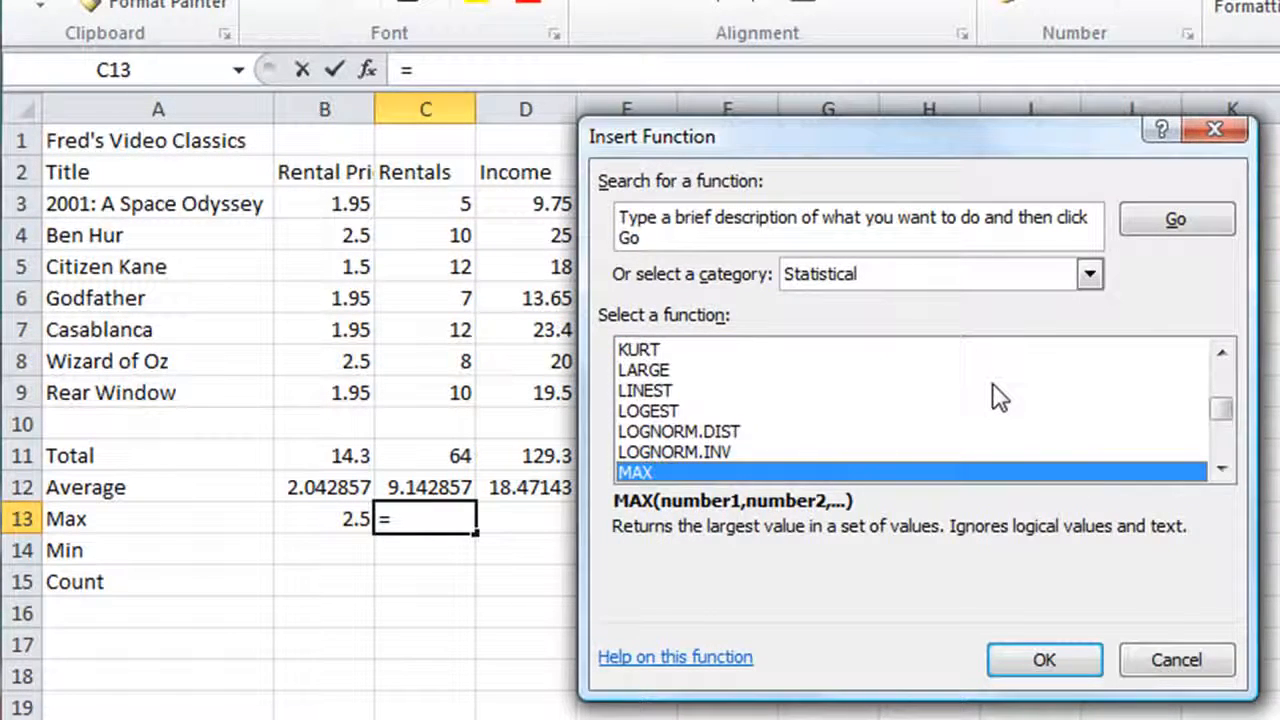
click(1221, 466)
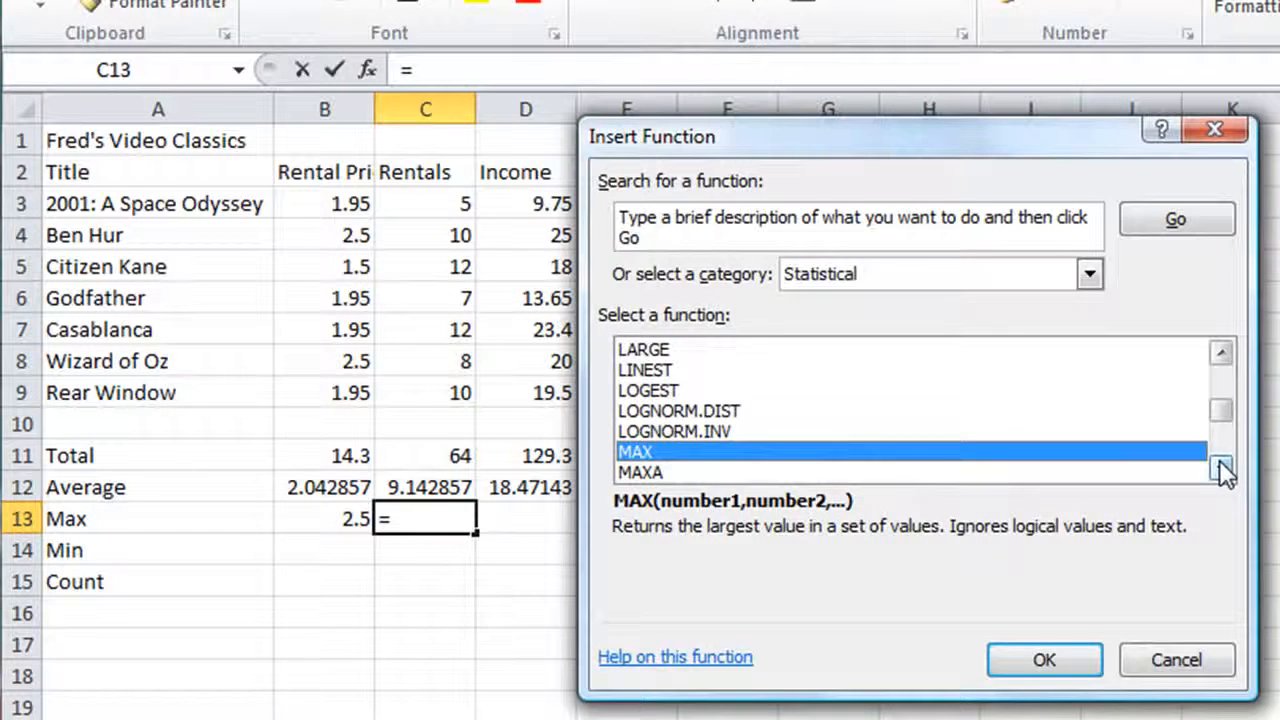
double_click(1221, 466)
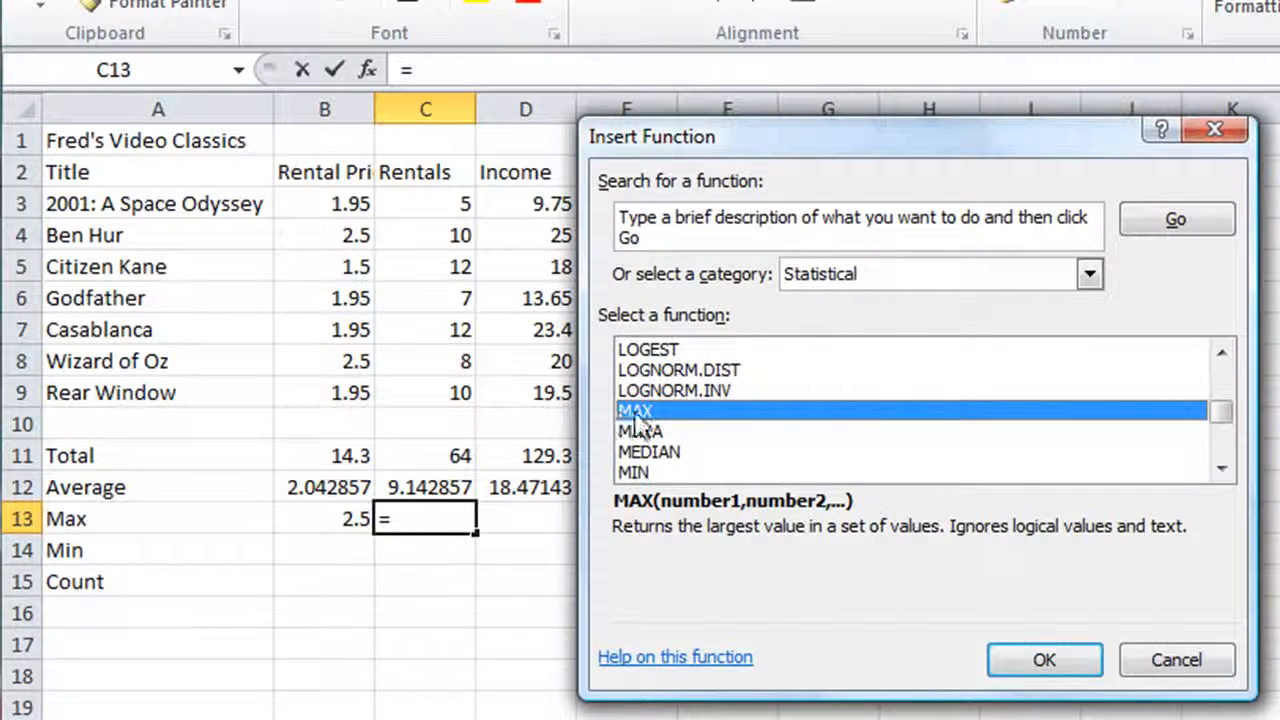
click(1044, 662)
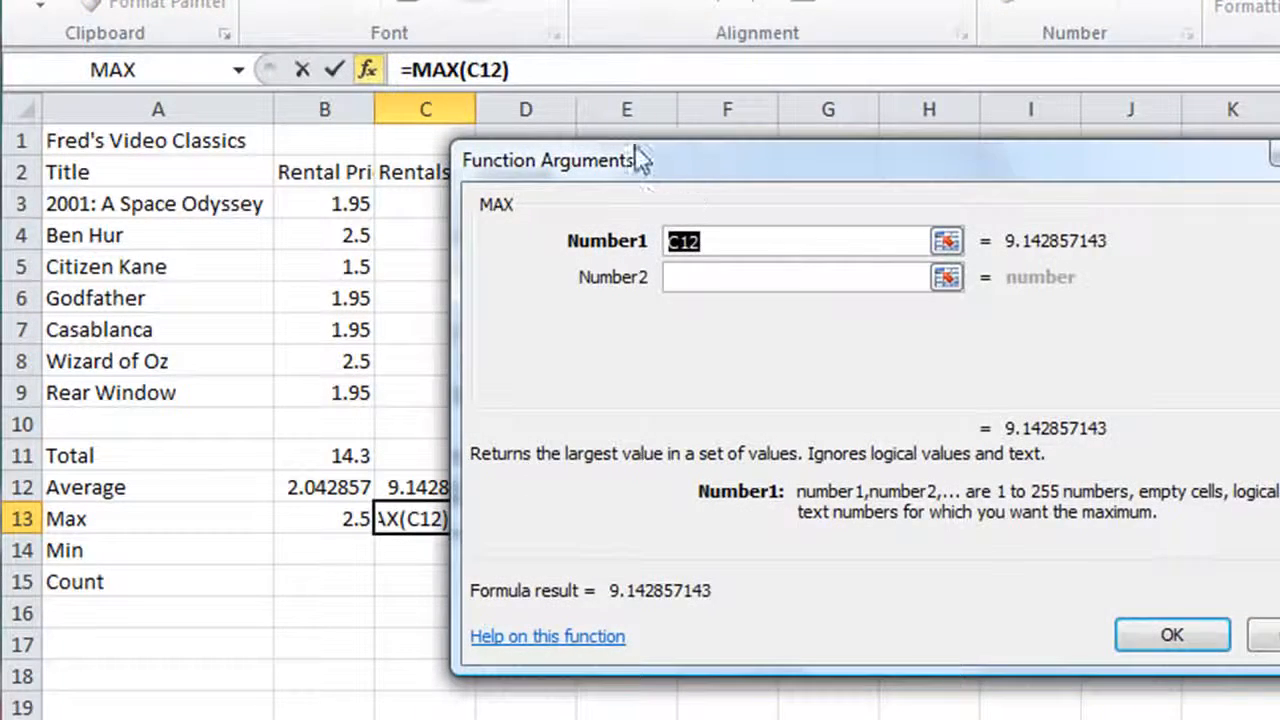
Step: Set MAX's Number1 argument to the Rentals range C3:C9 and accept the formula in C13
drag(636, 168, 692, 178)
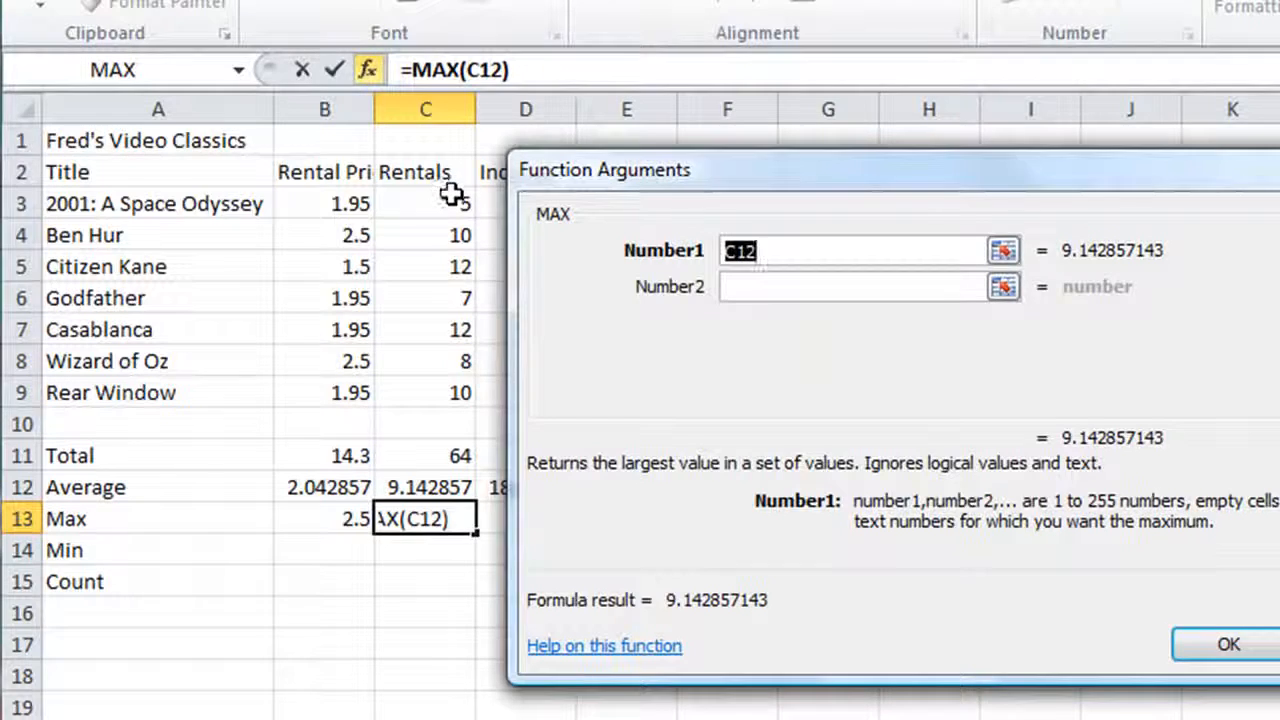
drag(452, 195, 441, 384)
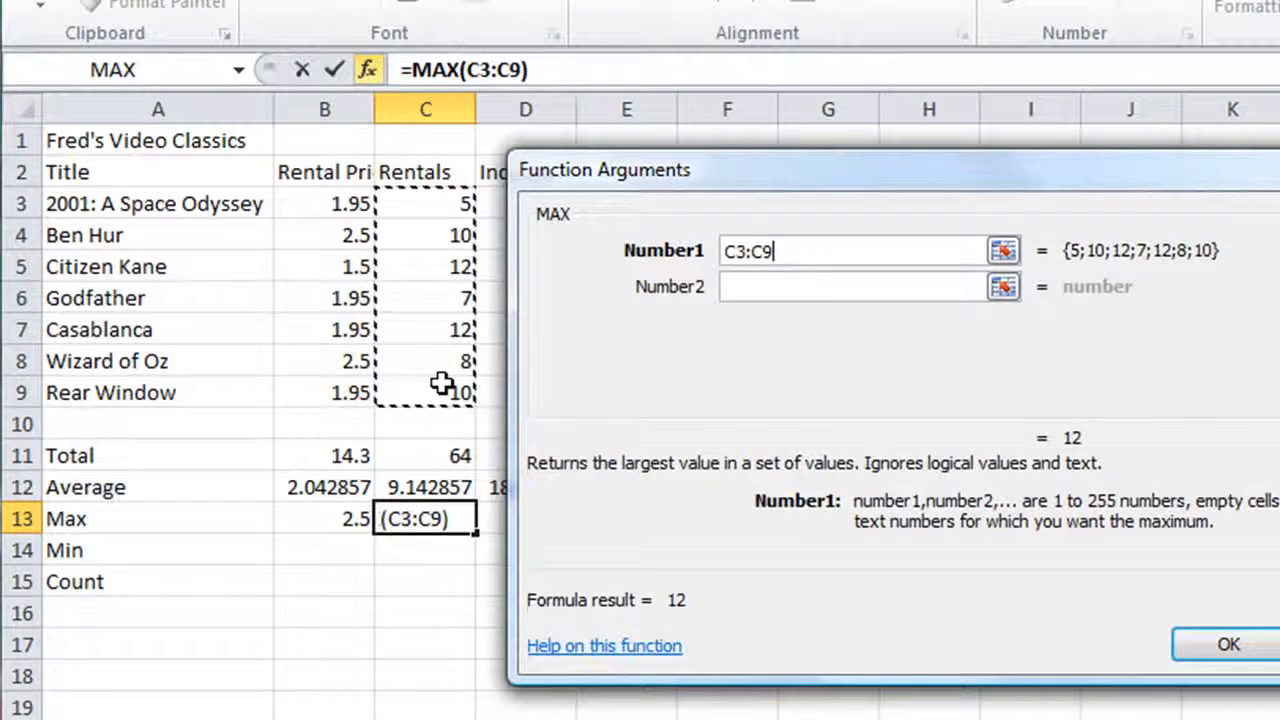
click(1228, 645)
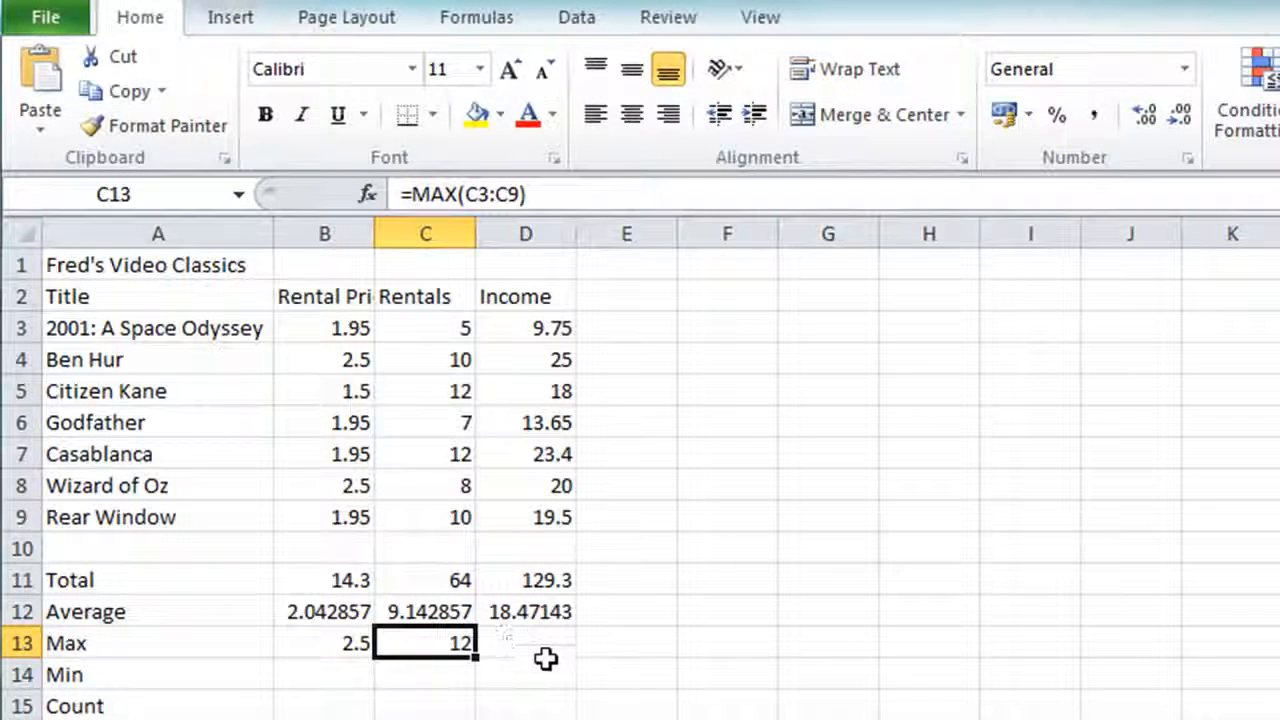
Step: Enter the formula =MIN(B3:B9) directly in cell B14 to get the lowest rental price
click(309, 676)
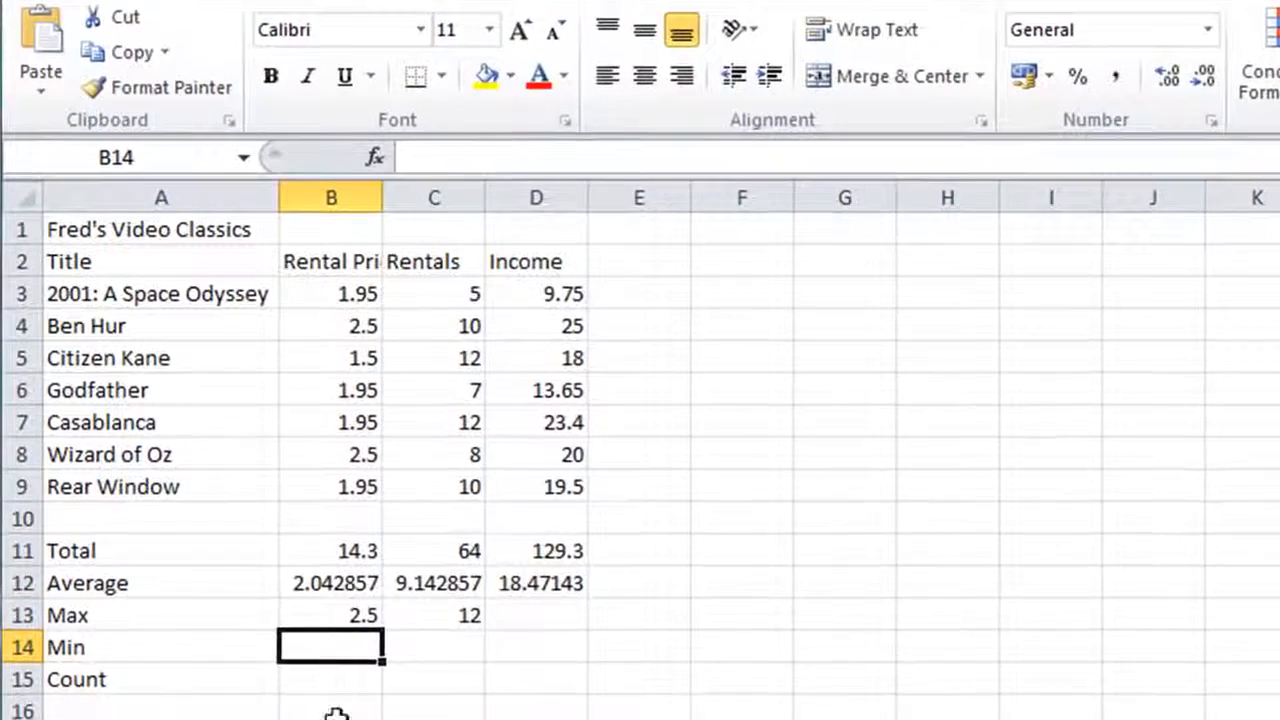
text(=min)
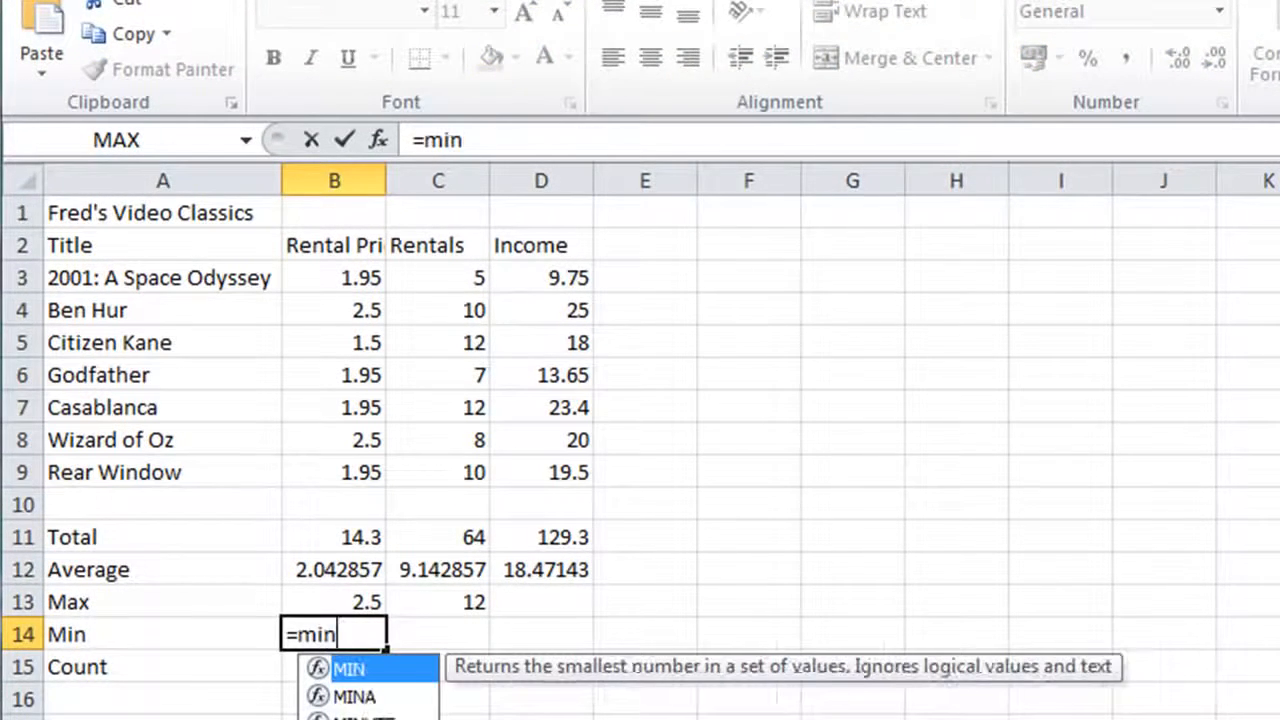
text(()
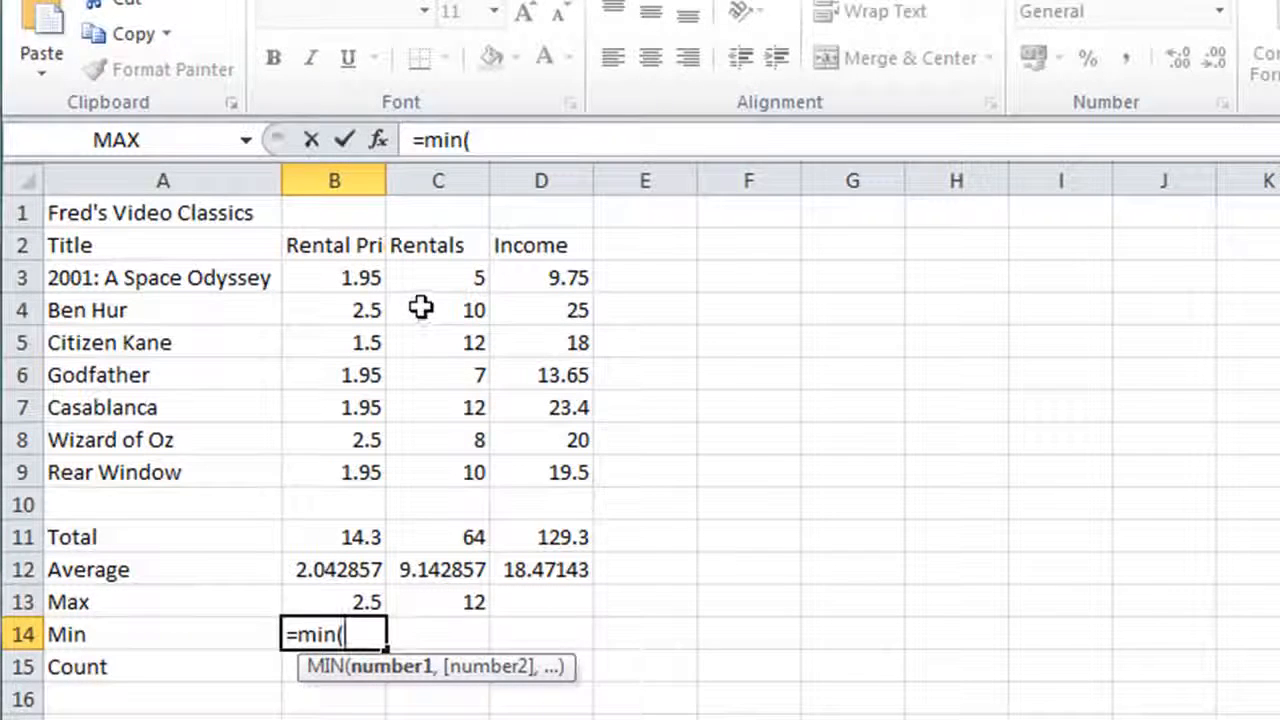
drag(351, 268, 334, 483)
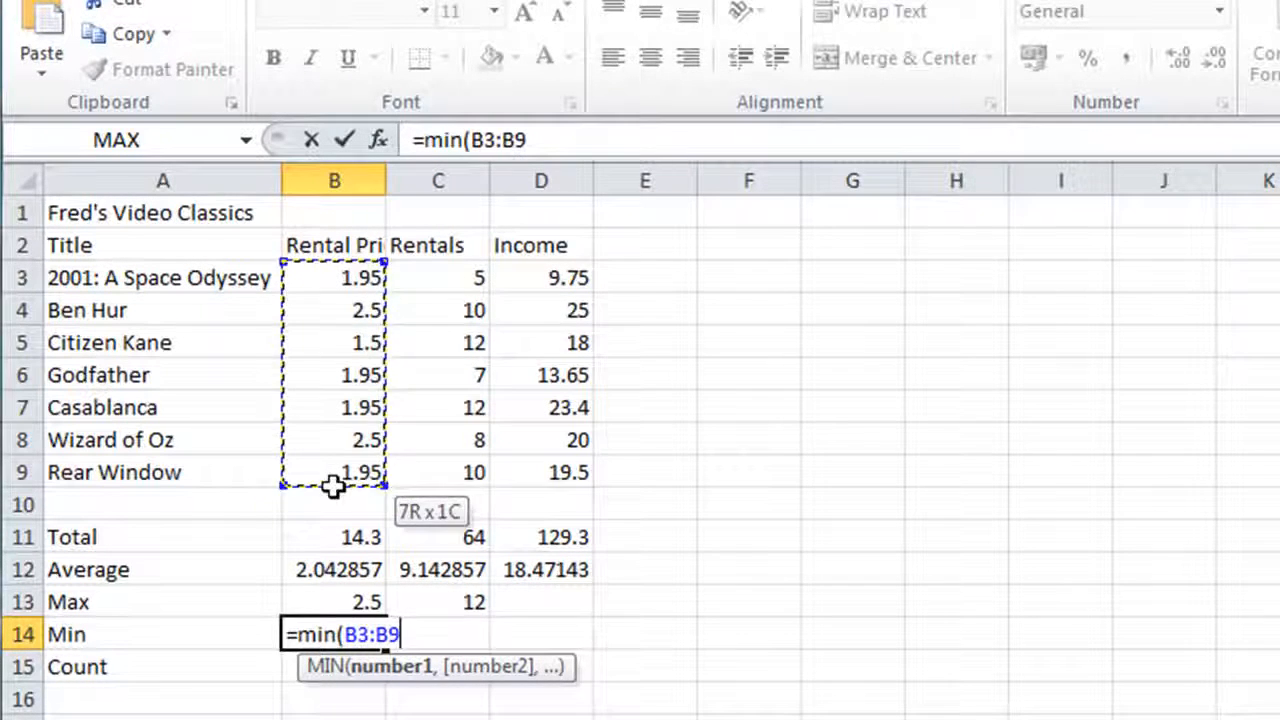
text())
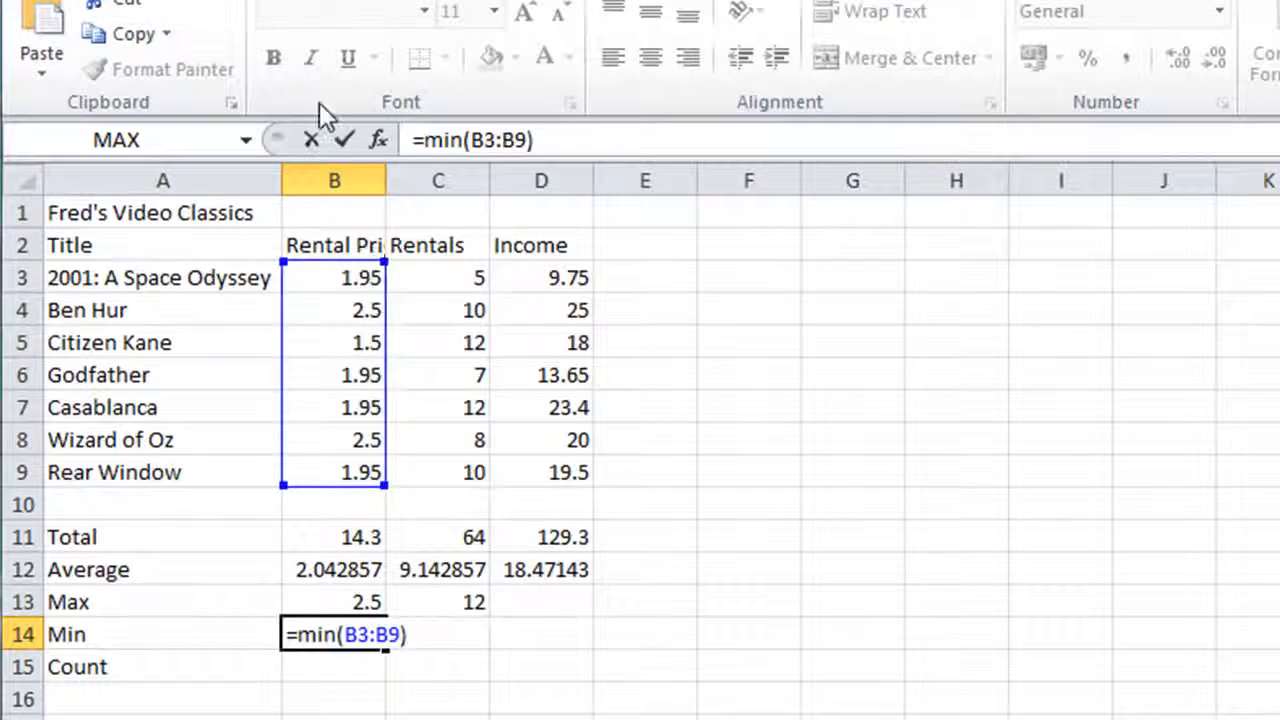
click(342, 140)
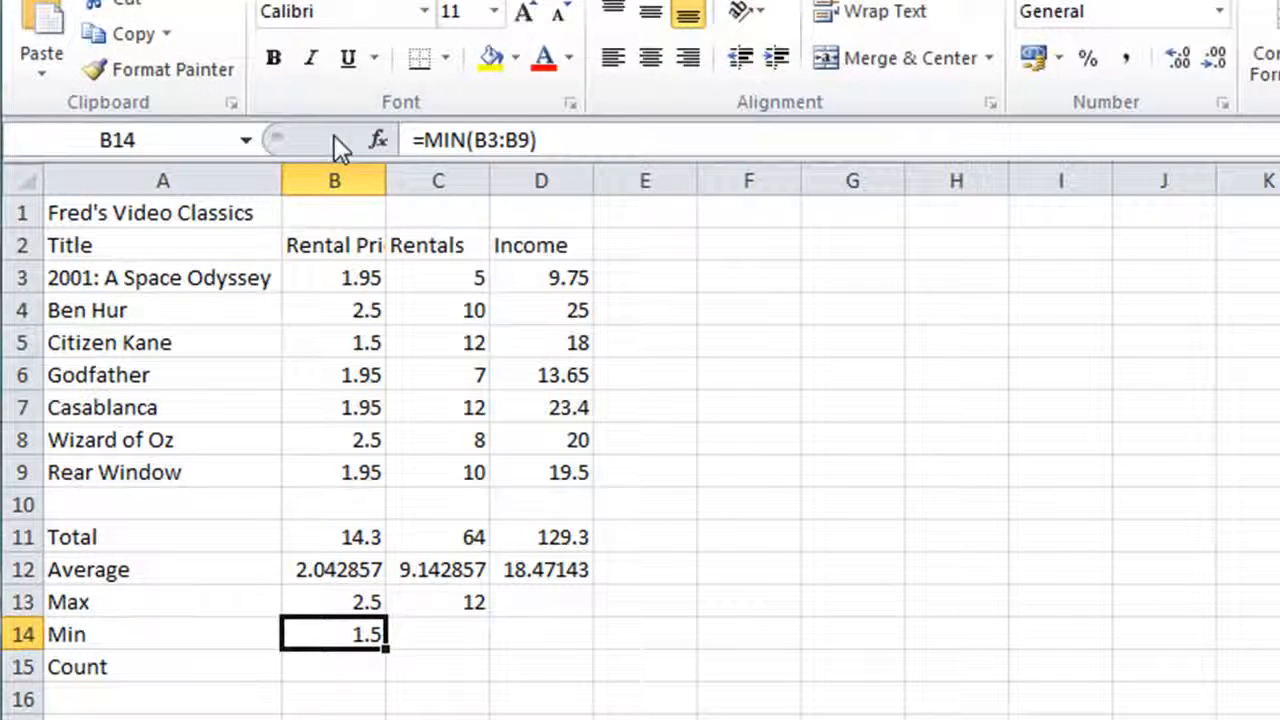
Step: Insert the Statistical function MIN into cell C14 using Insert Function, with the Rentals range C3:C9 as its Number1 argument
click(416, 634)
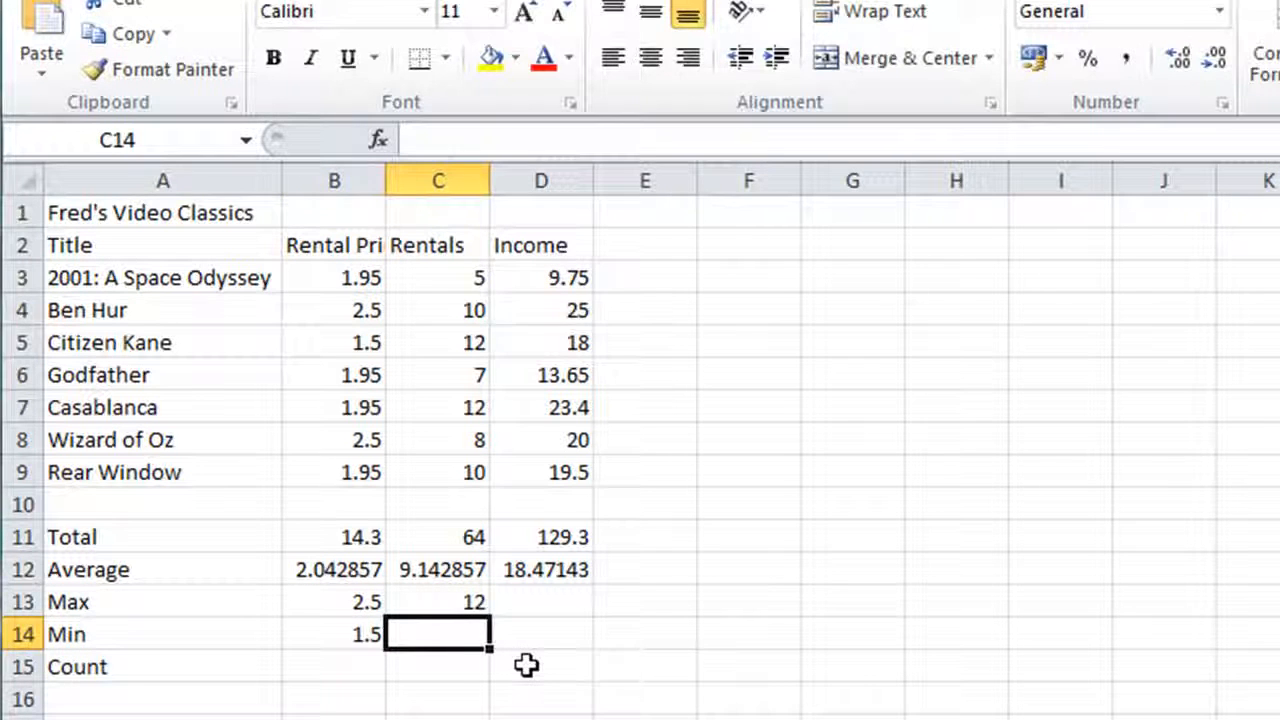
click(378, 142)
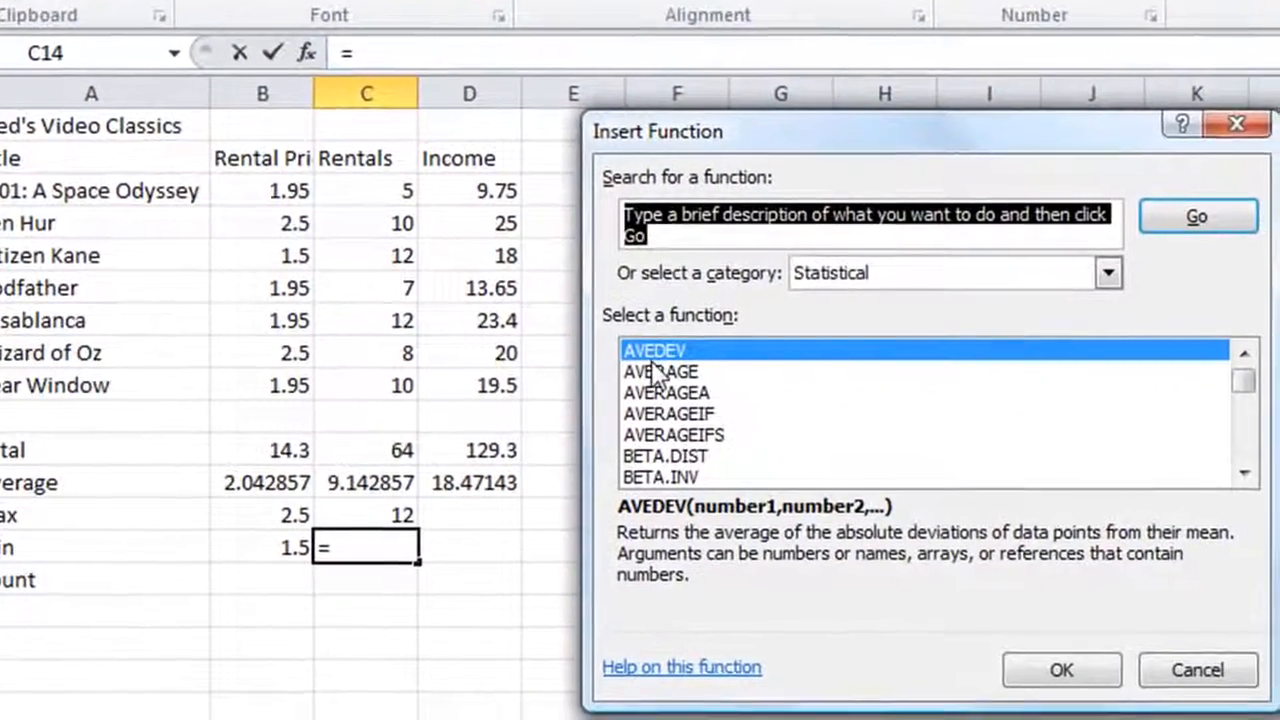
click(655, 371)
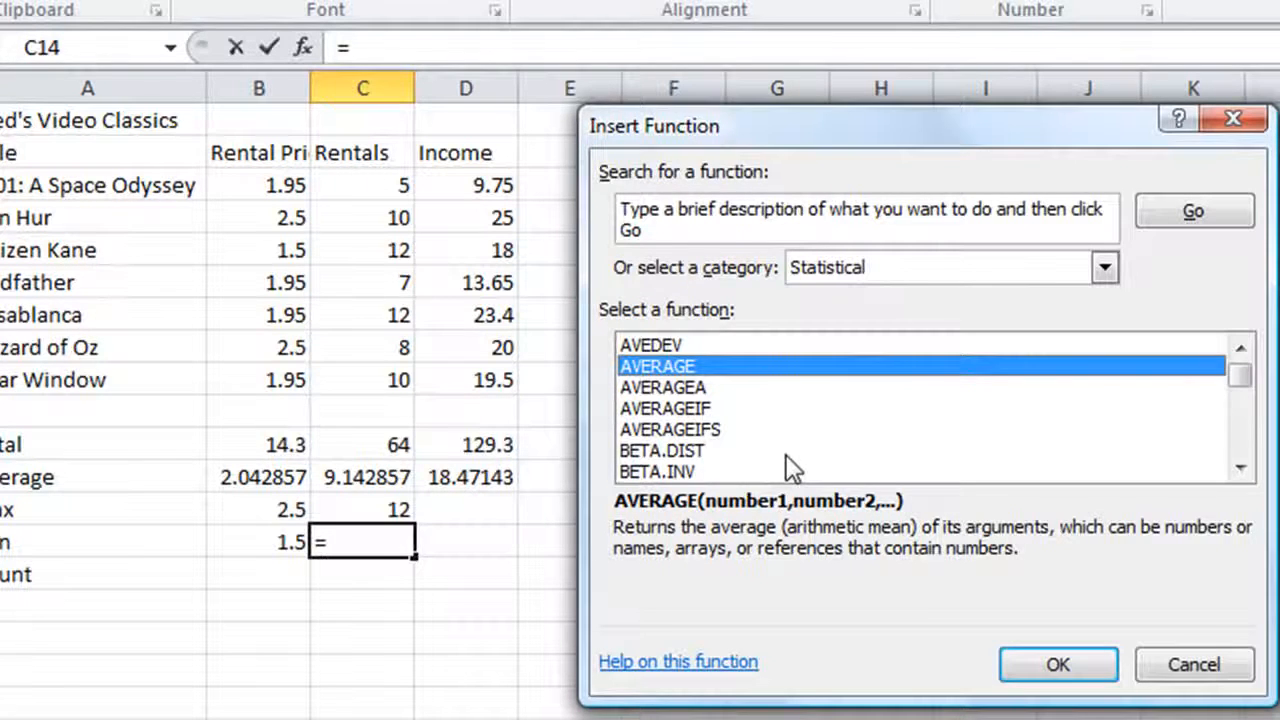
key(m)
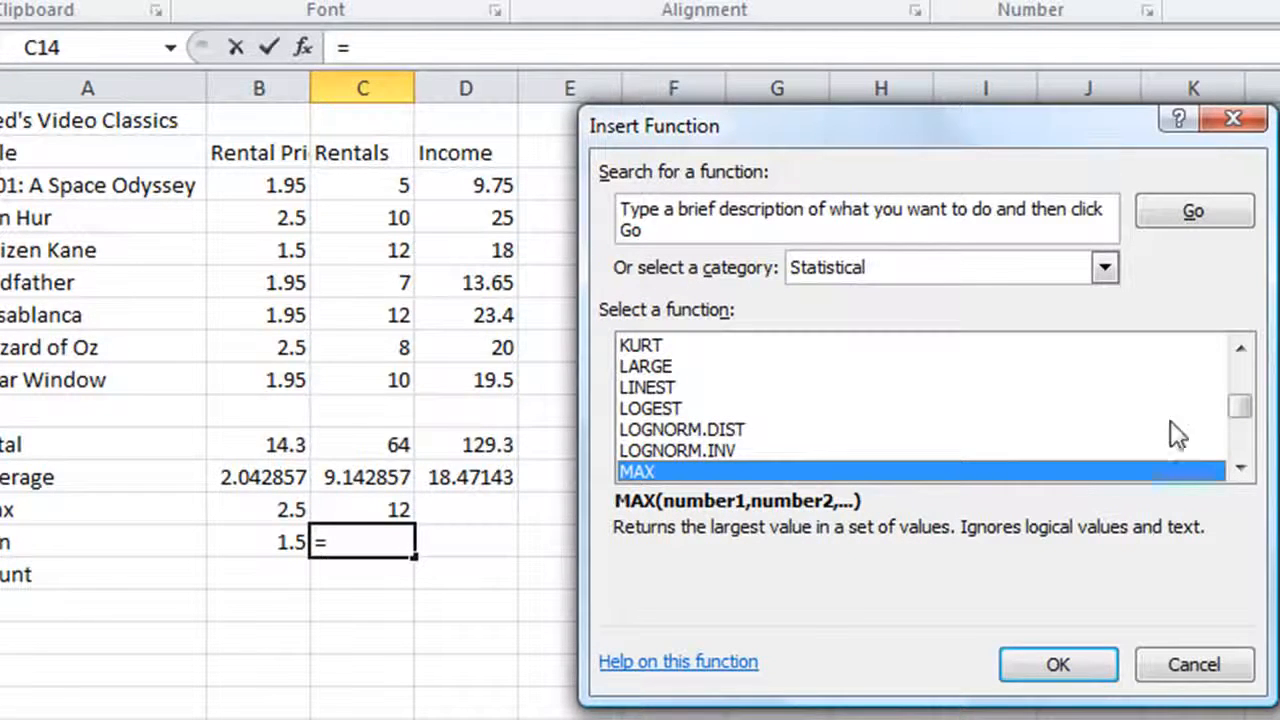
click(1240, 468)
click(1240, 468)
click(662, 430)
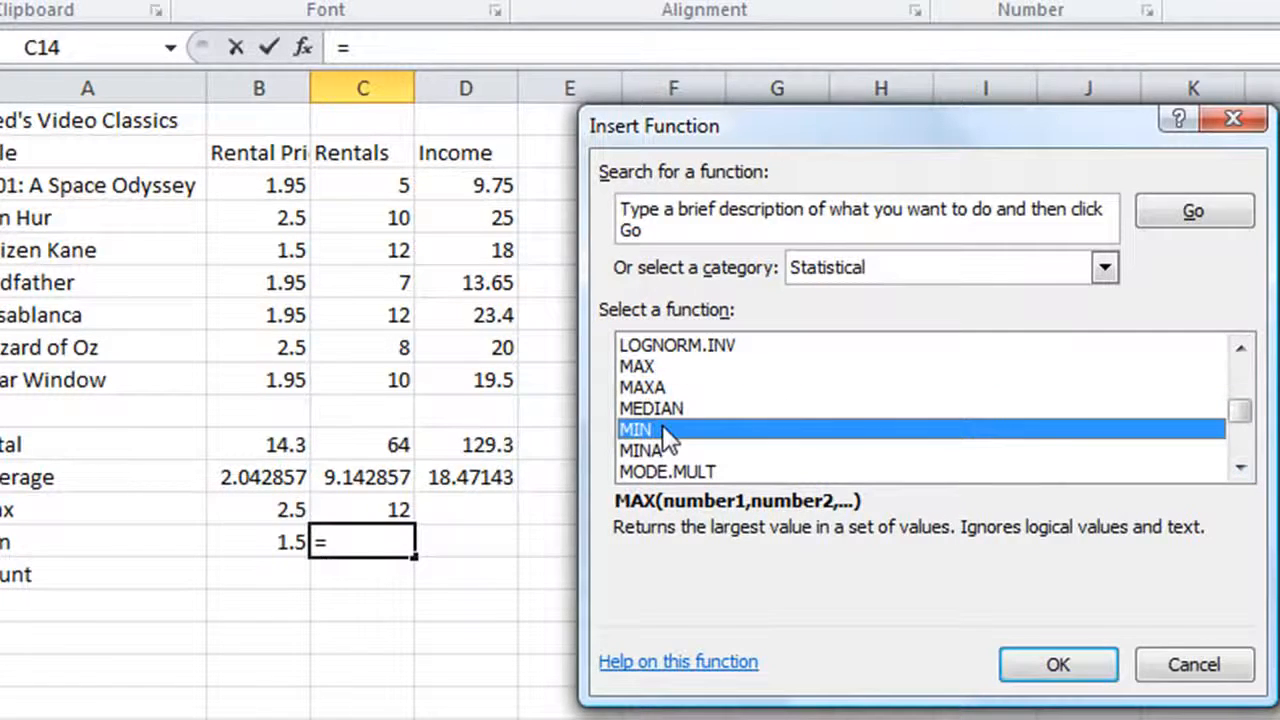
click(1080, 672)
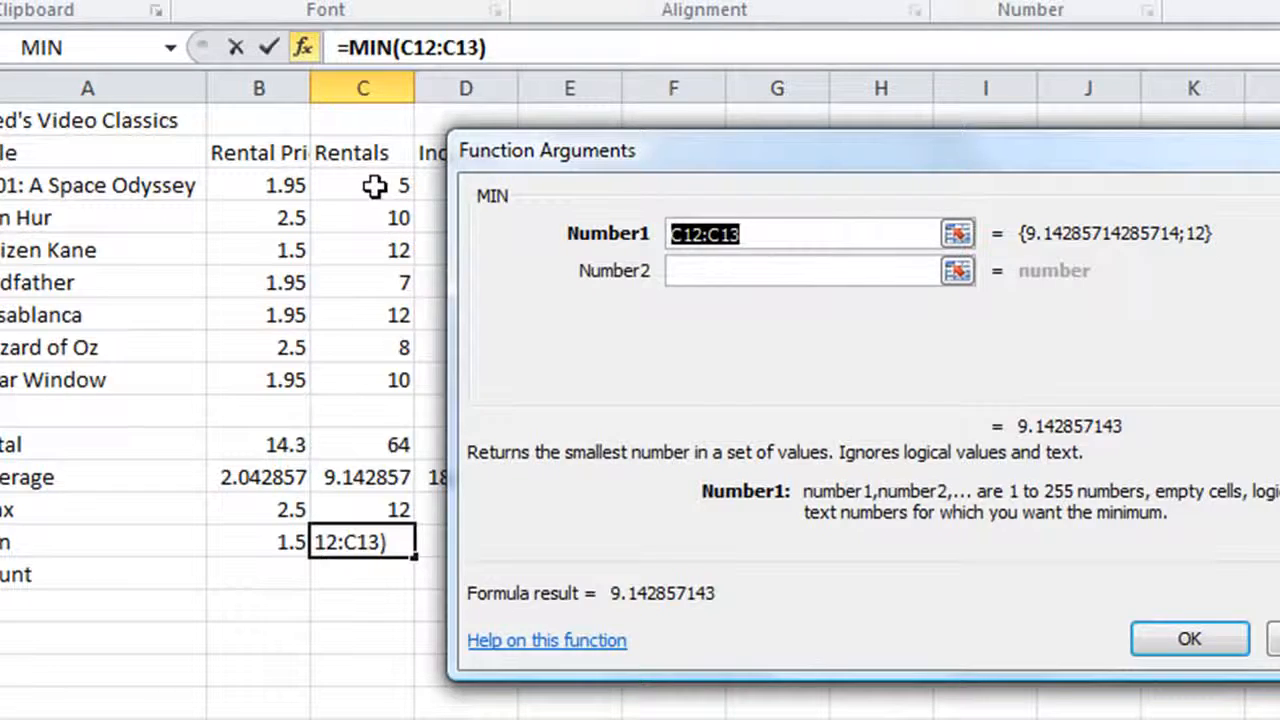
drag(374, 186, 374, 372)
click(1209, 642)
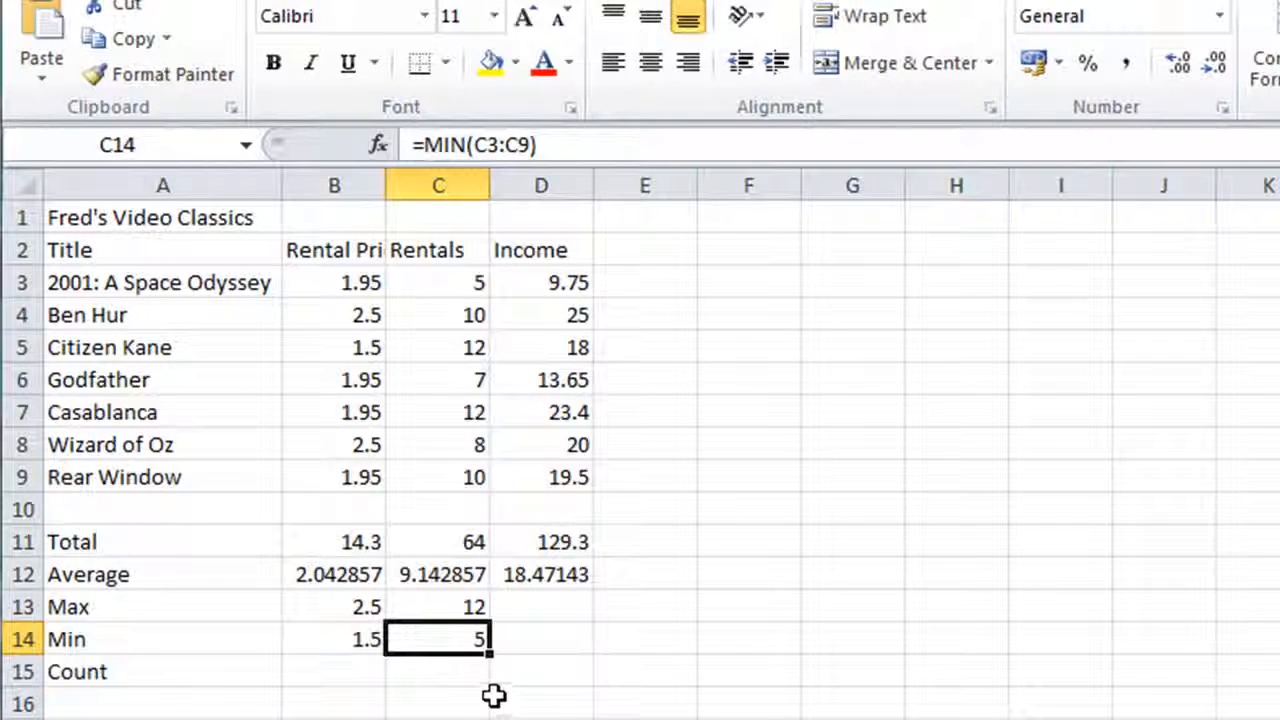
Step: Enter the formula =COUNT(B3:B9) directly in cell B15 to count the rental prices
click(360, 676)
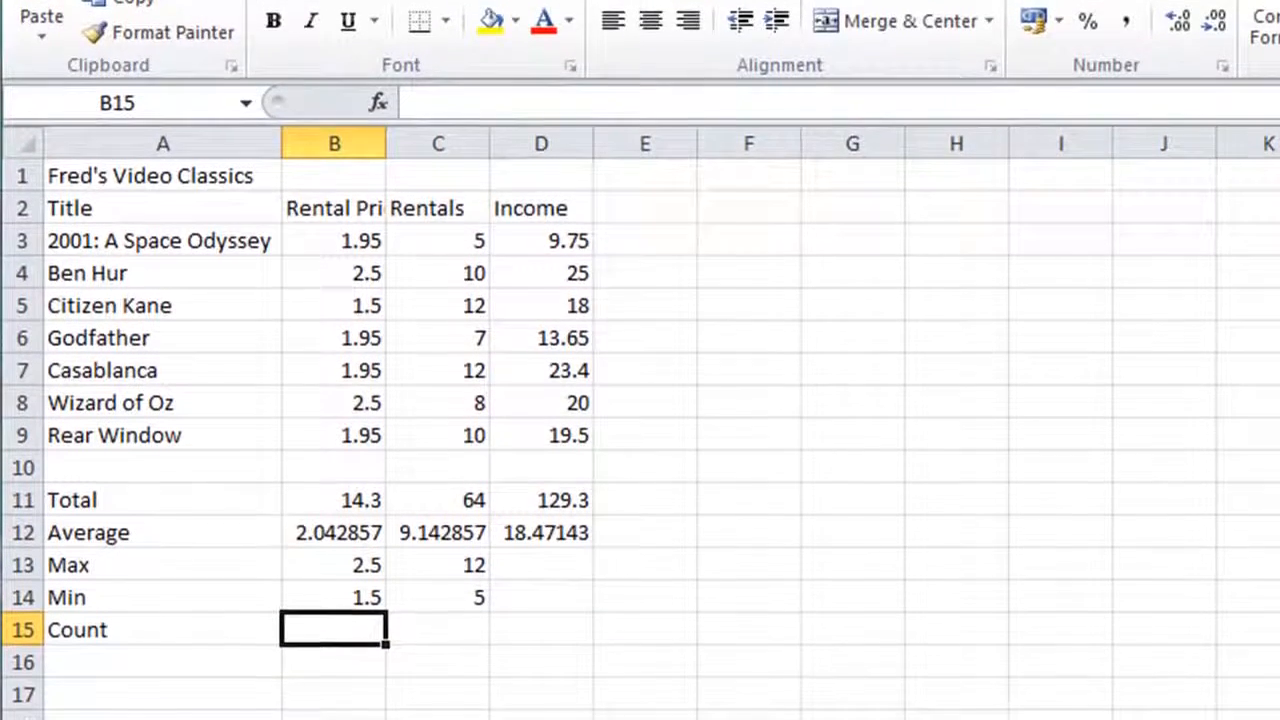
text(=c)
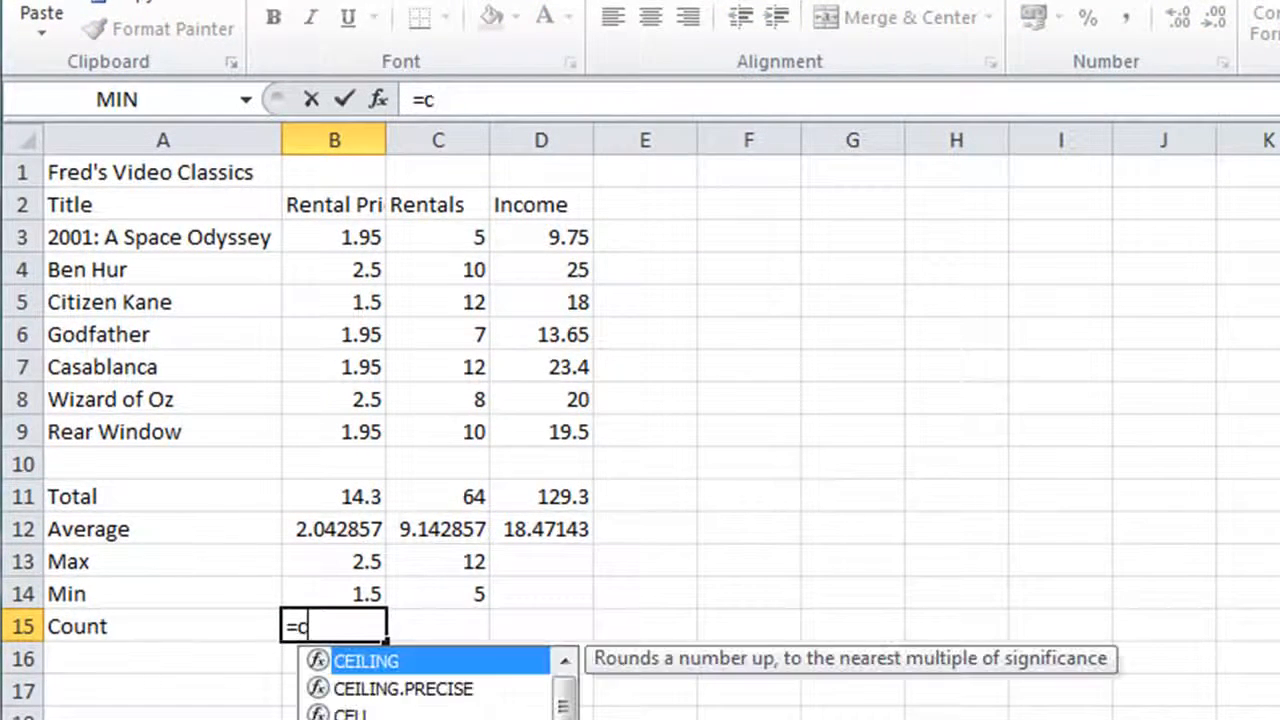
text(ount)
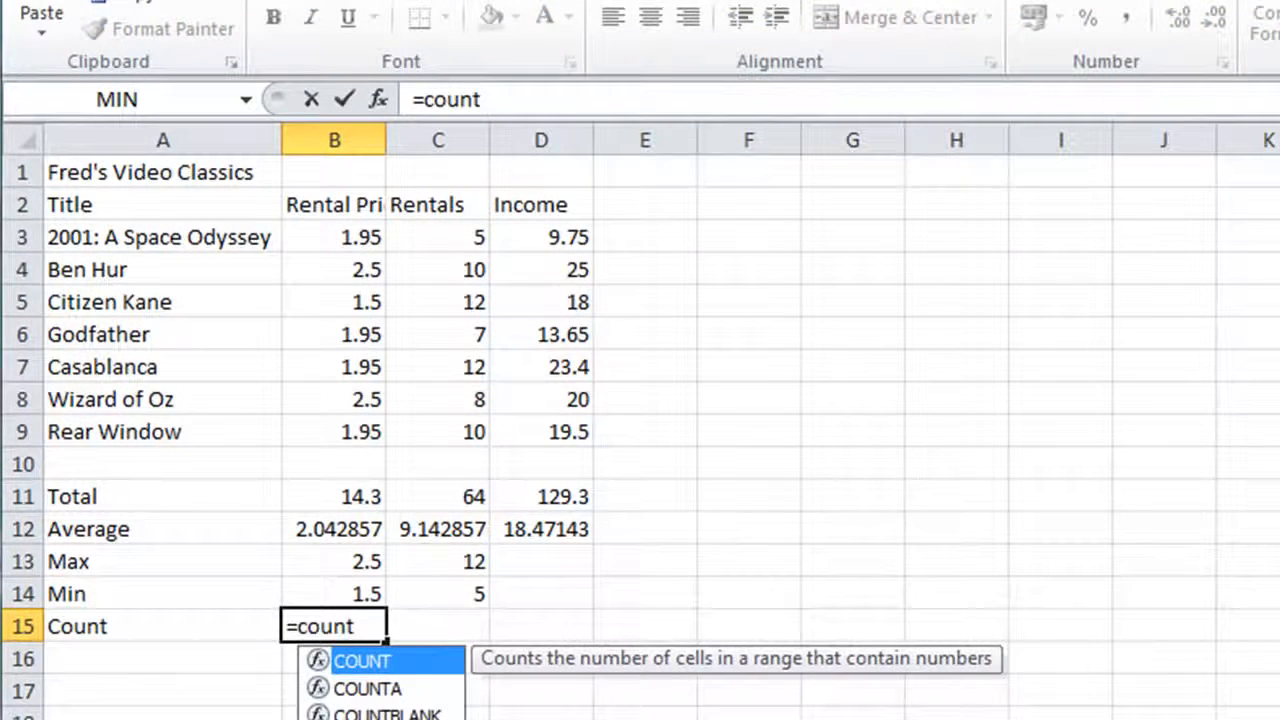
text(()
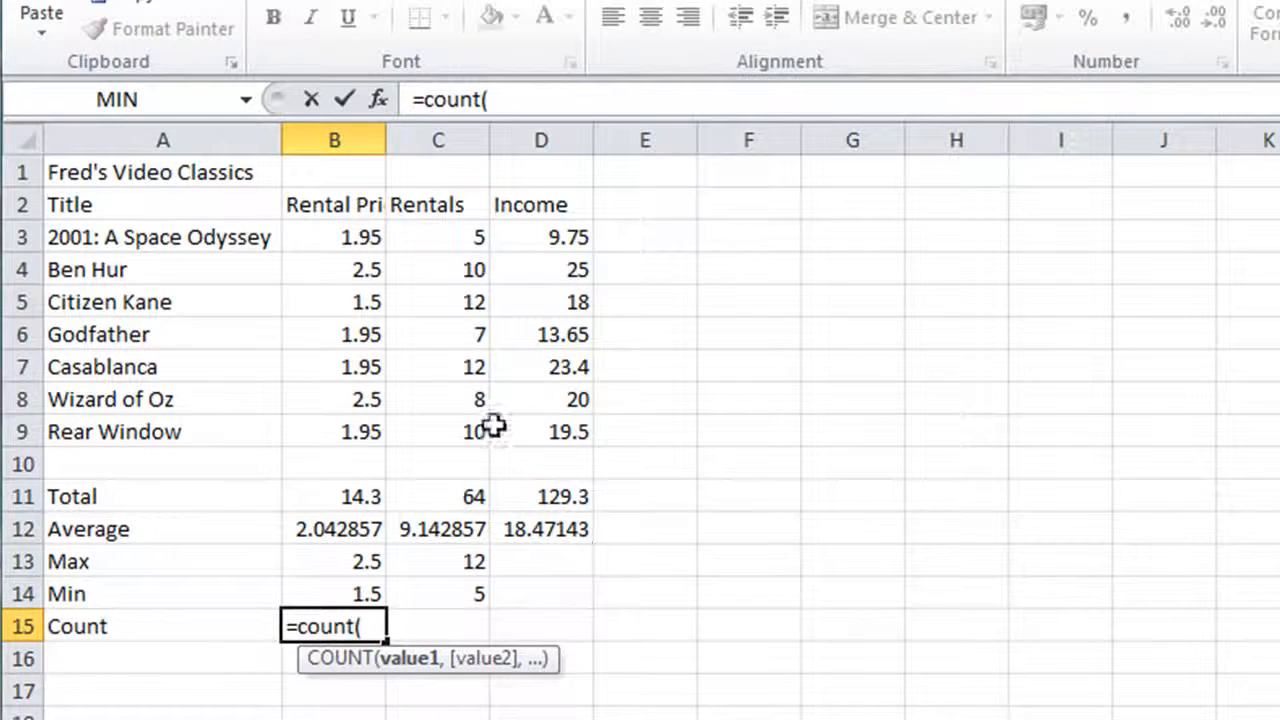
drag(334, 237, 334, 430)
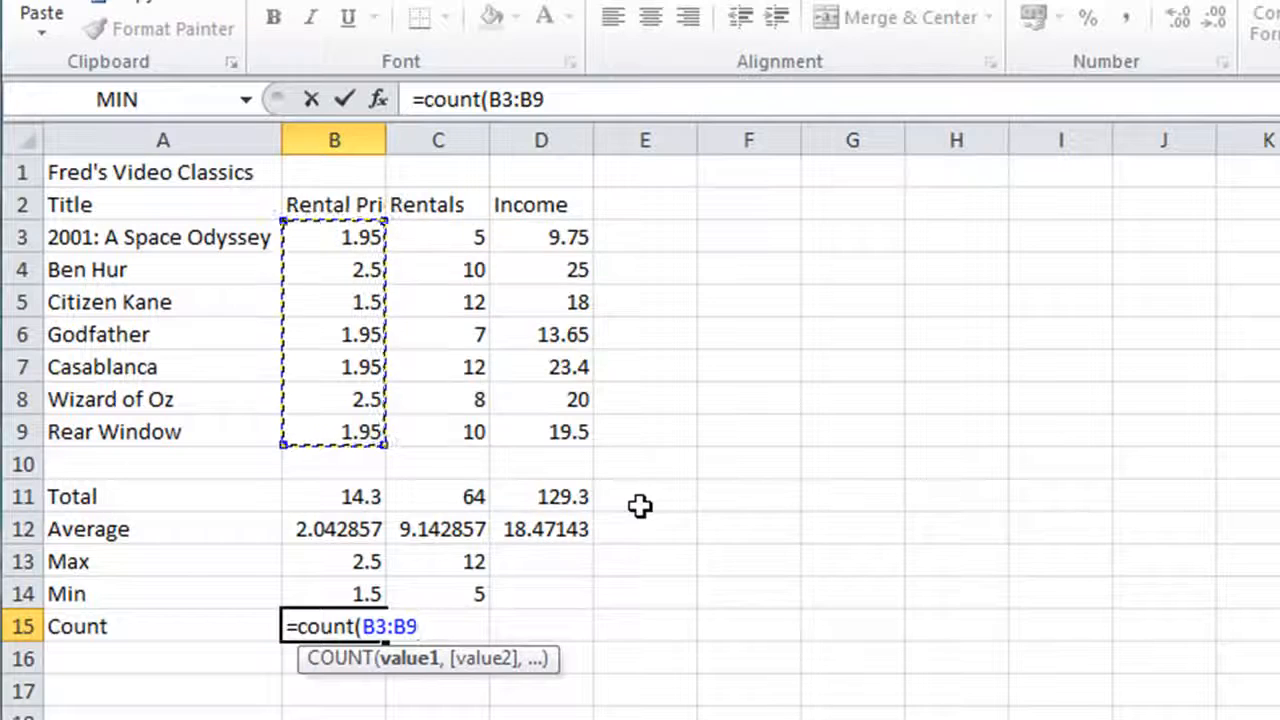
text())
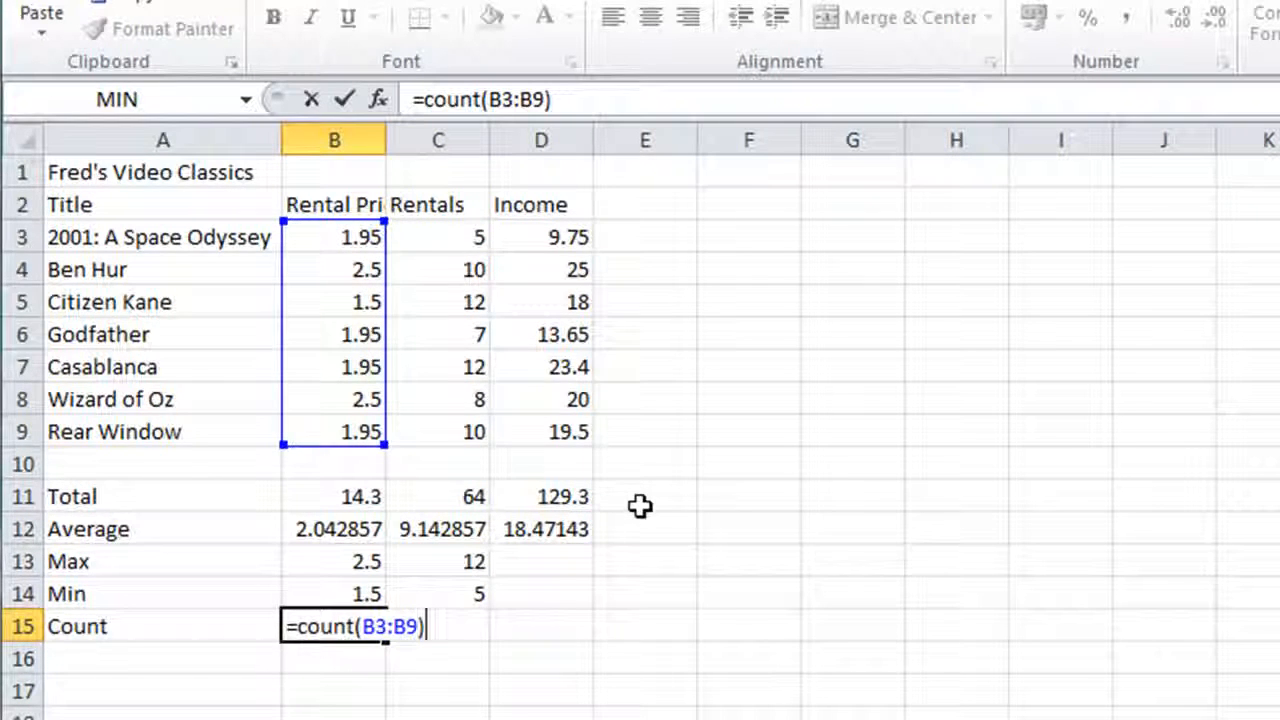
key(Return)
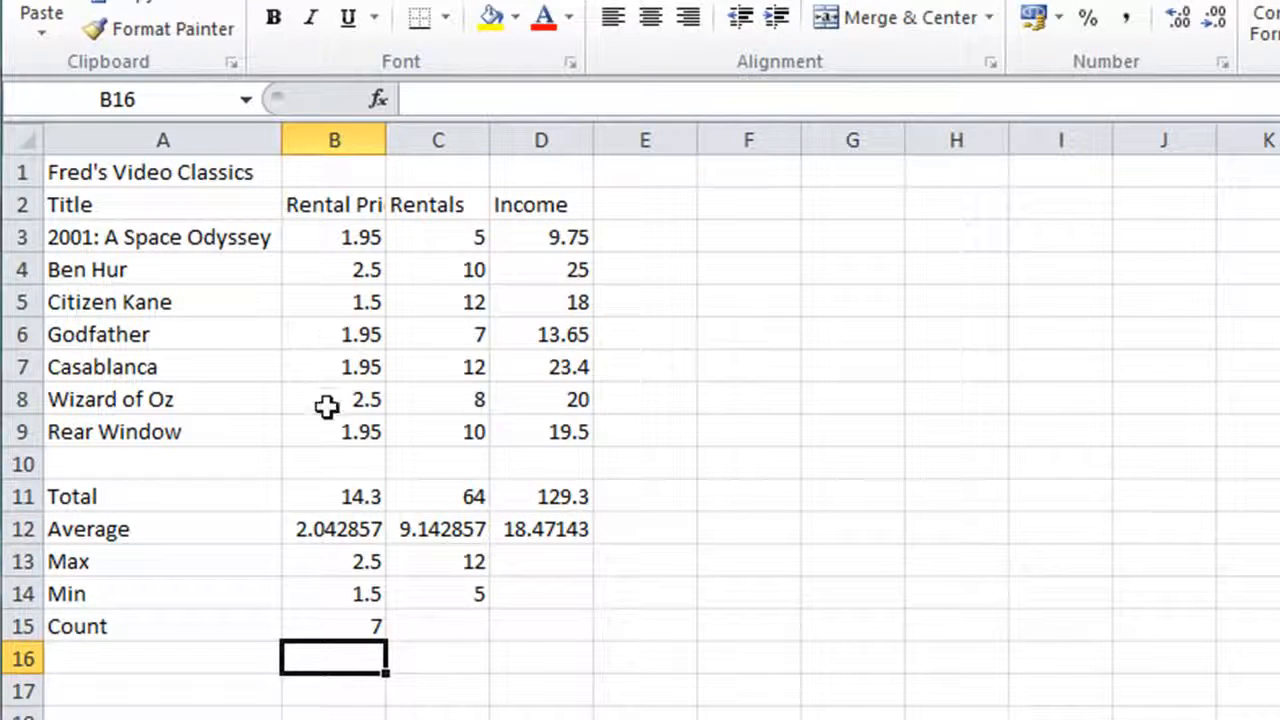
Step: Insert the Statistical function COUNT into cell C15 using Insert Function, with the Rentals range C3:C9 as its Value1 argument
click(439, 627)
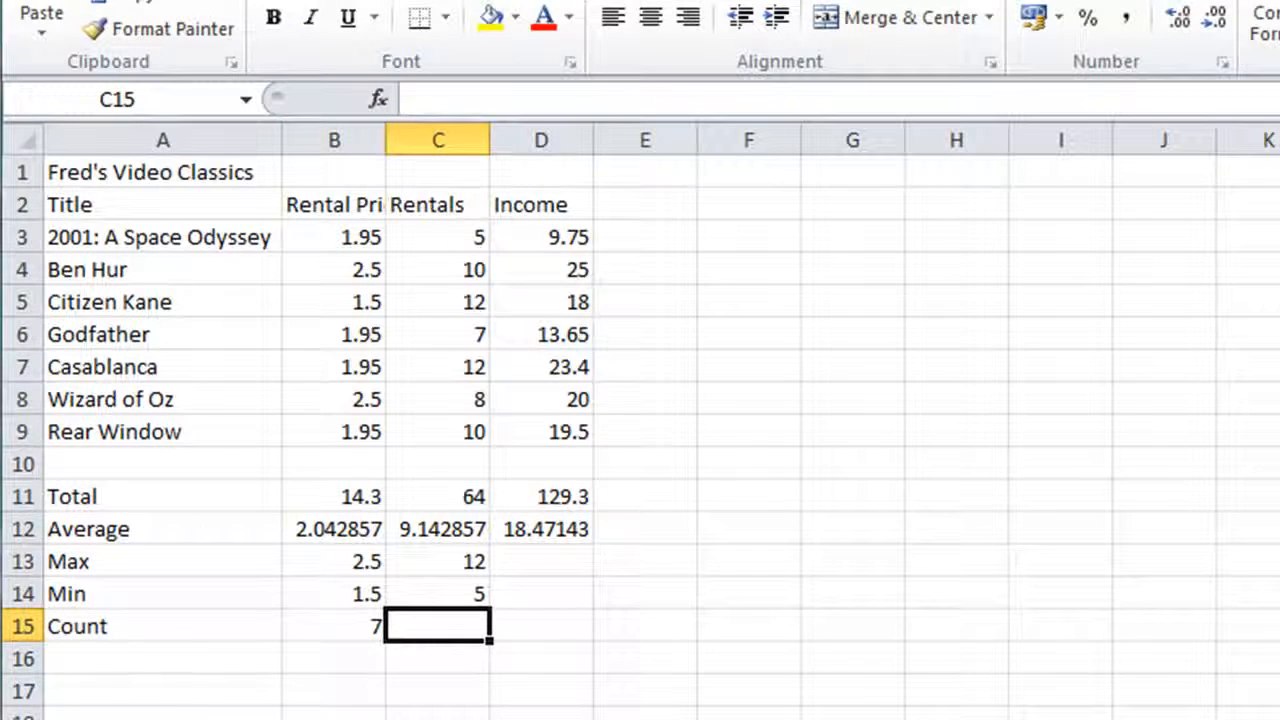
click(376, 99)
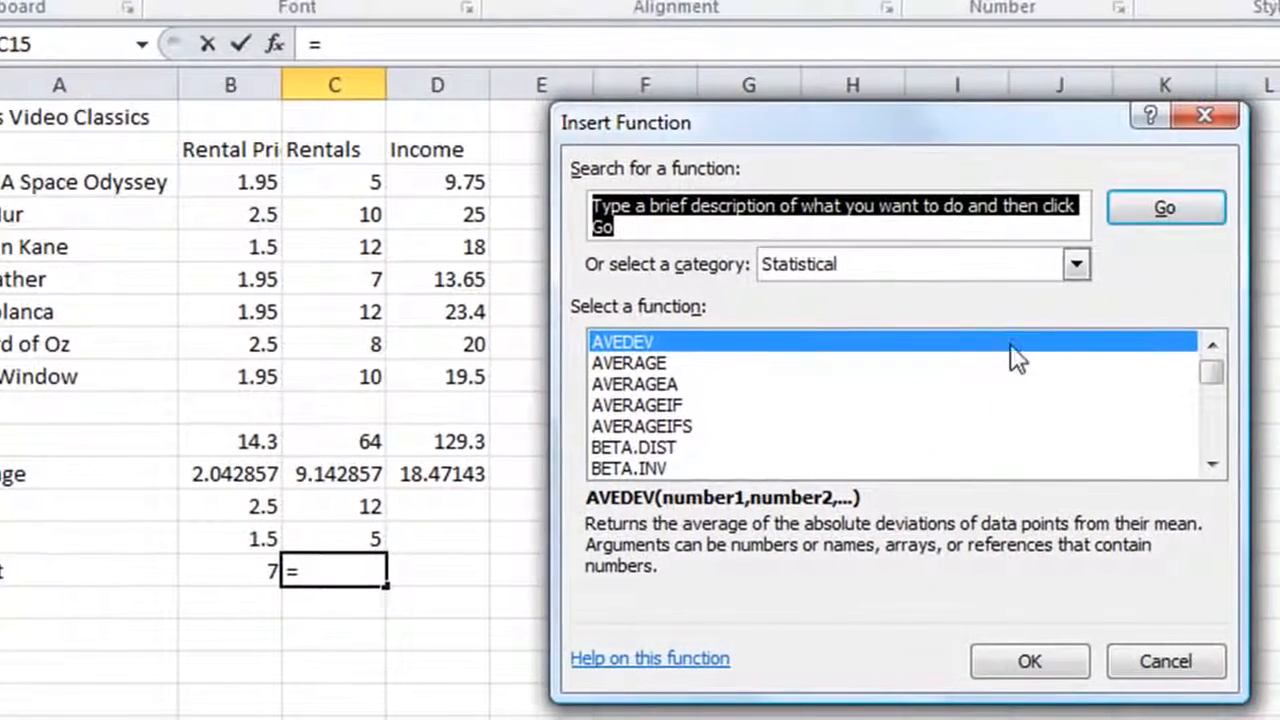
click(643, 349)
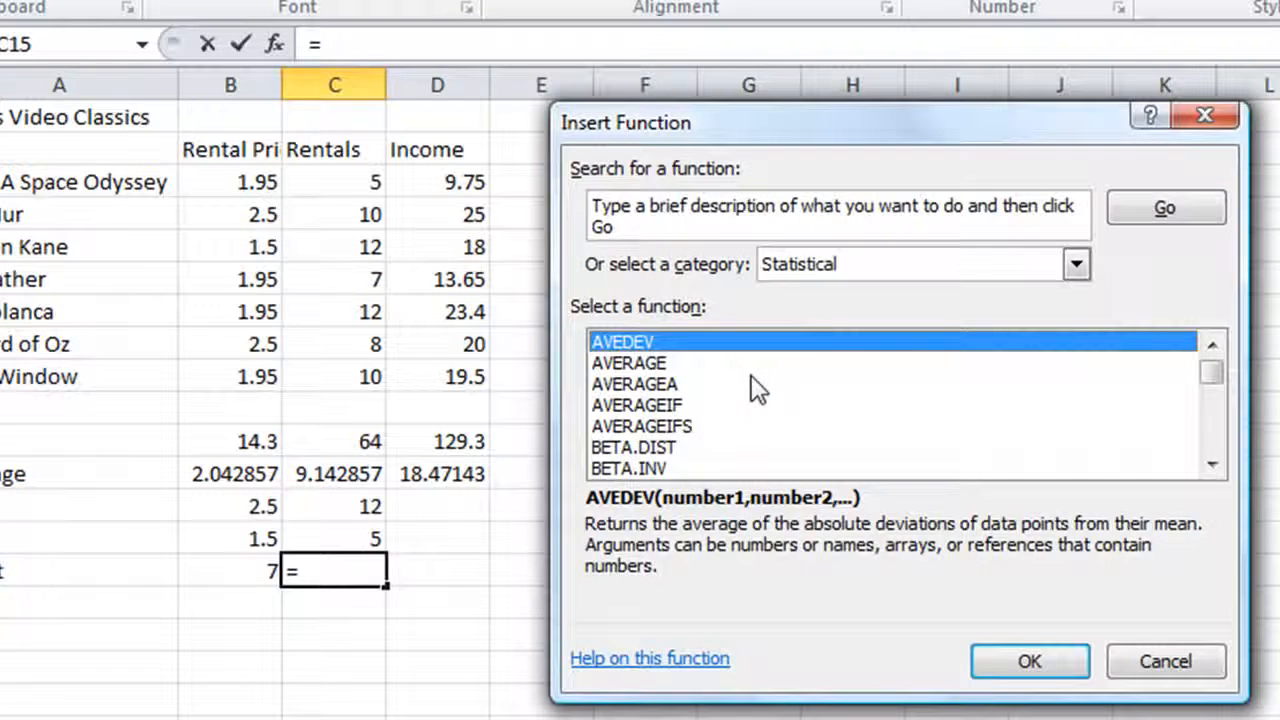
key(c)
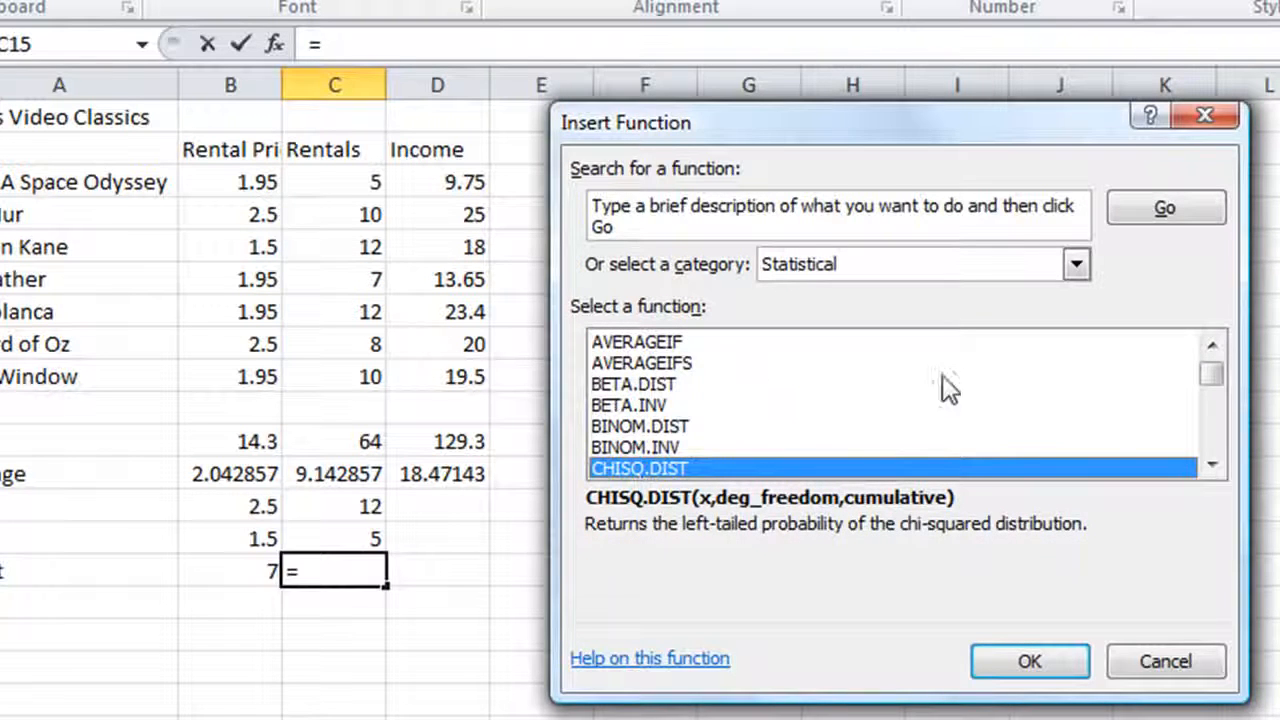
click(1214, 465)
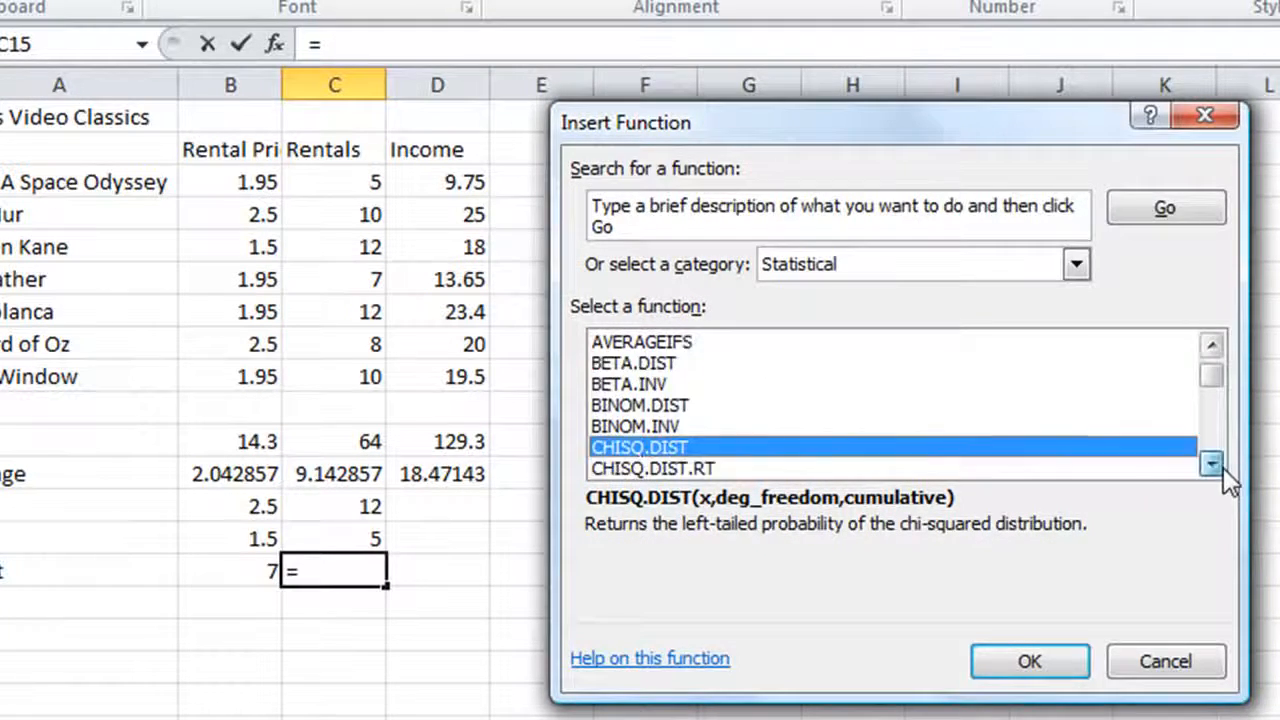
click(1213, 465)
click(1213, 465)
click(1213, 465)
click(1213, 465)
click(1213, 465)
click(1213, 465)
click(1213, 465)
click(1213, 465)
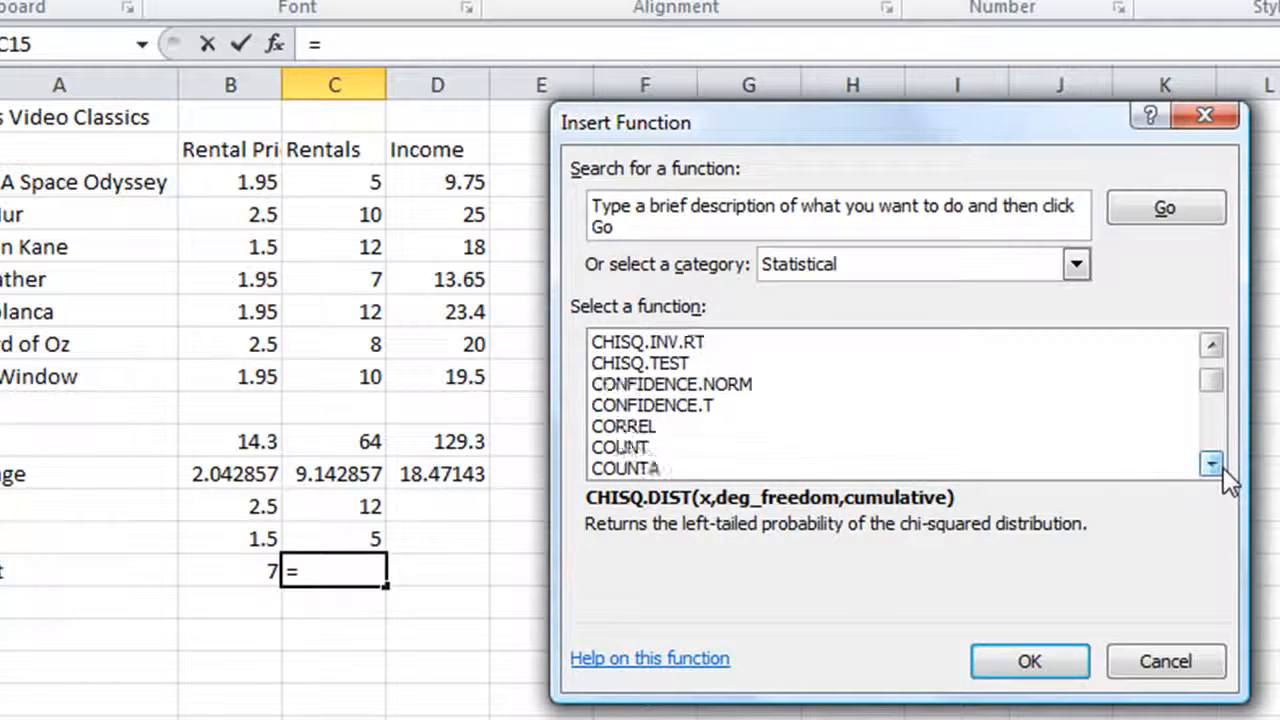
click(1213, 465)
click(638, 426)
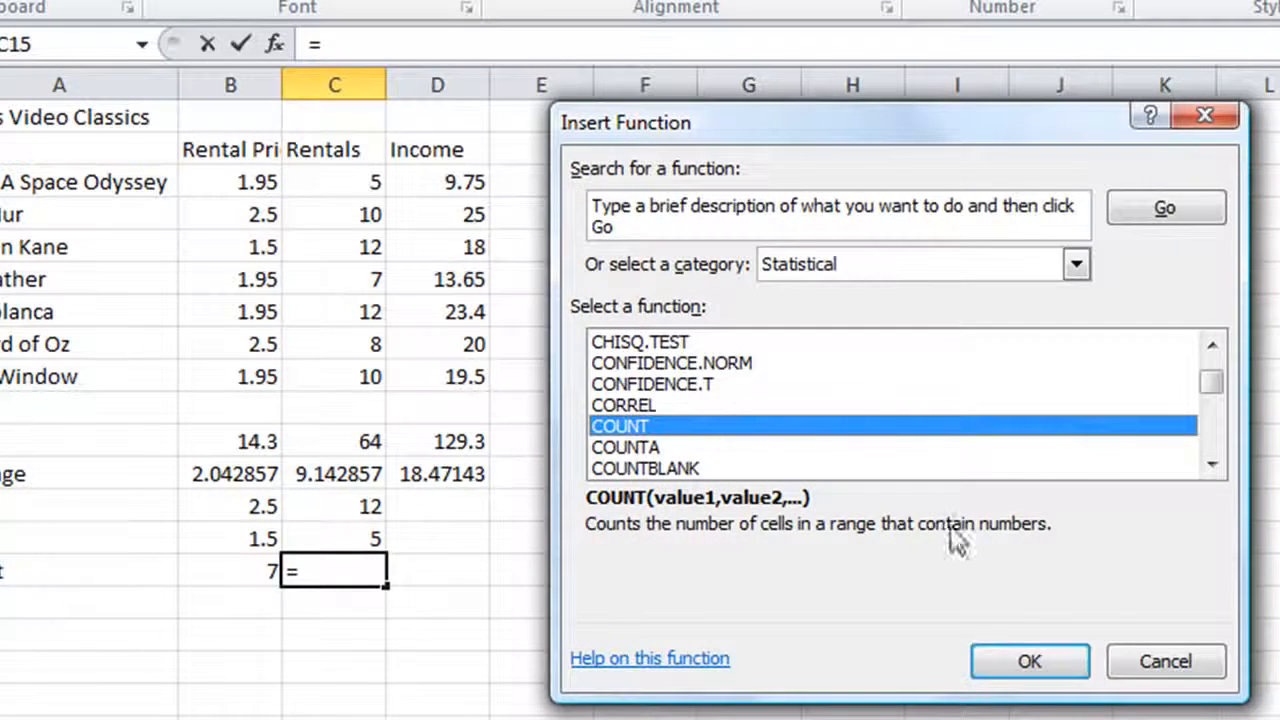
click(1022, 676)
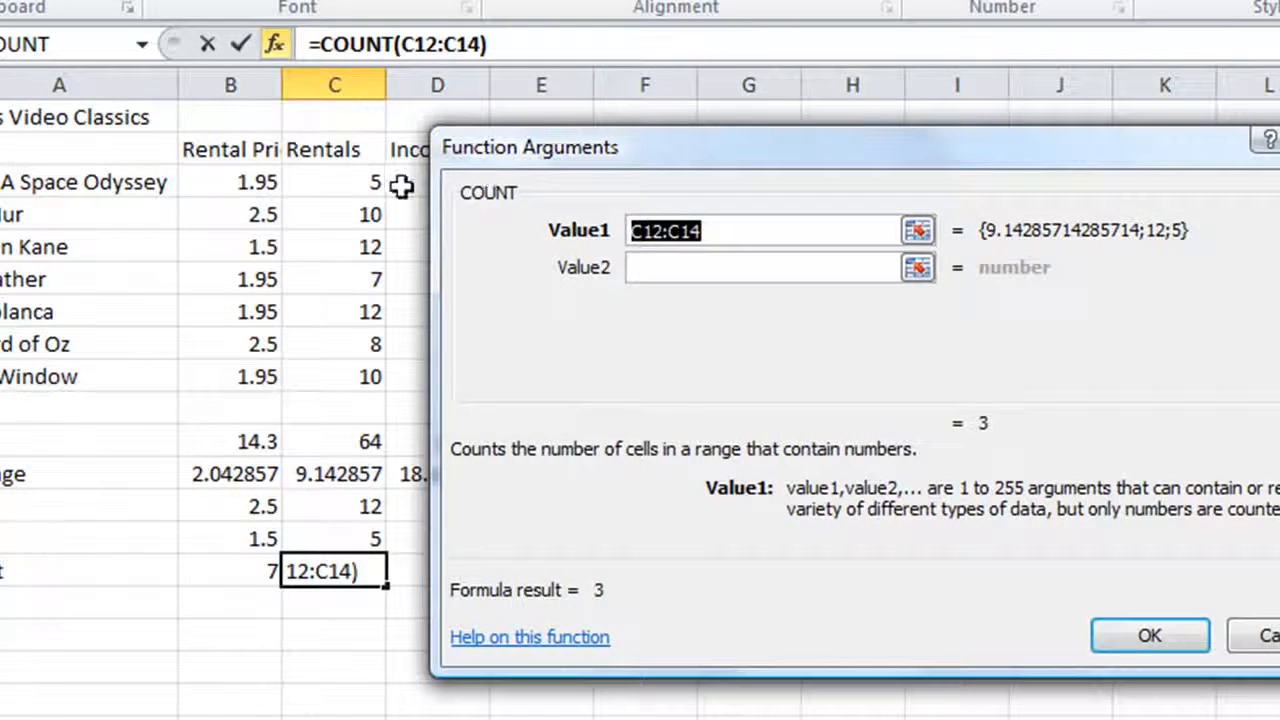
drag(347, 186, 296, 390)
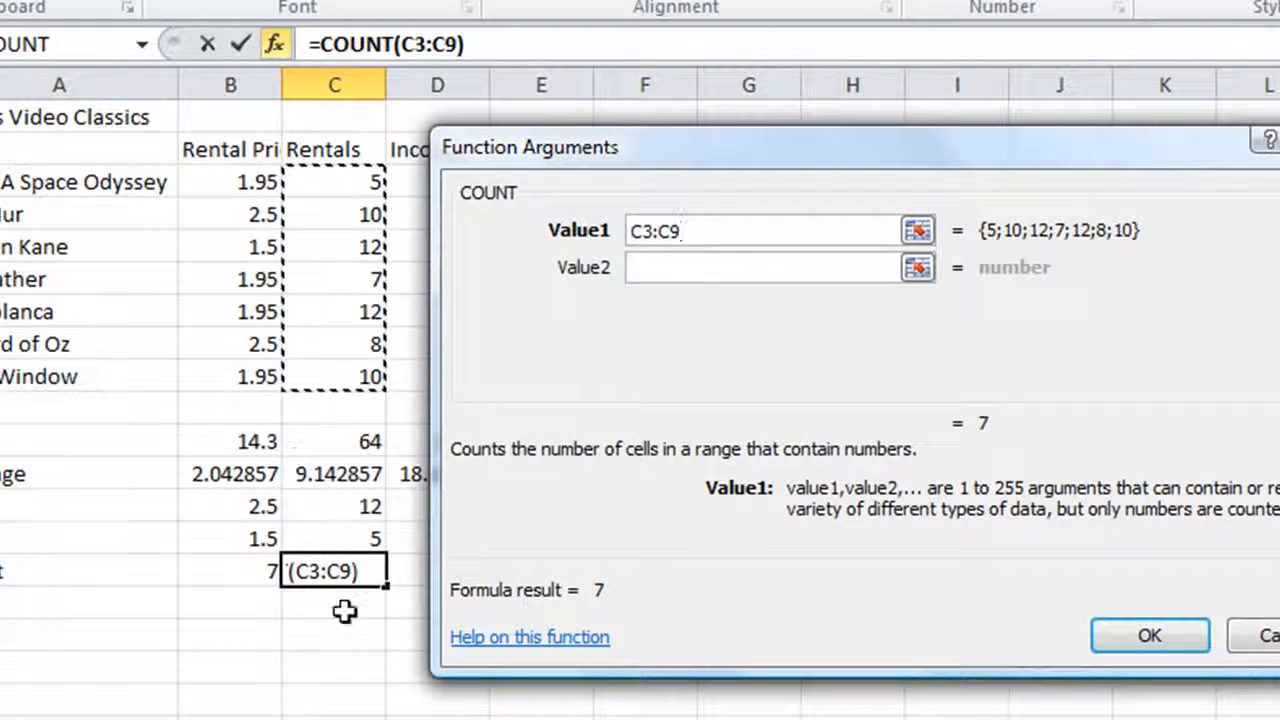
click(1150, 640)
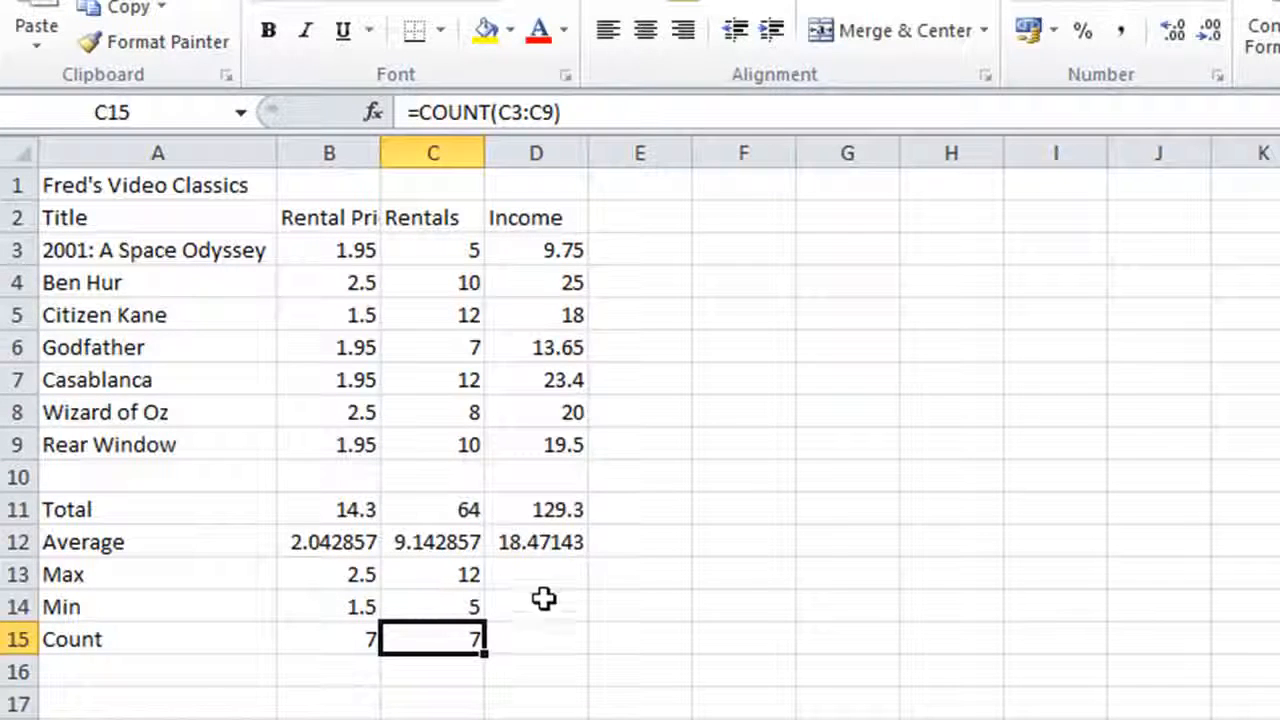
Step: Fill the Max, Min and Count formulas from C13:C15 across into the Income column cells D13:D15
click(440, 567)
drag(440, 578, 431, 630)
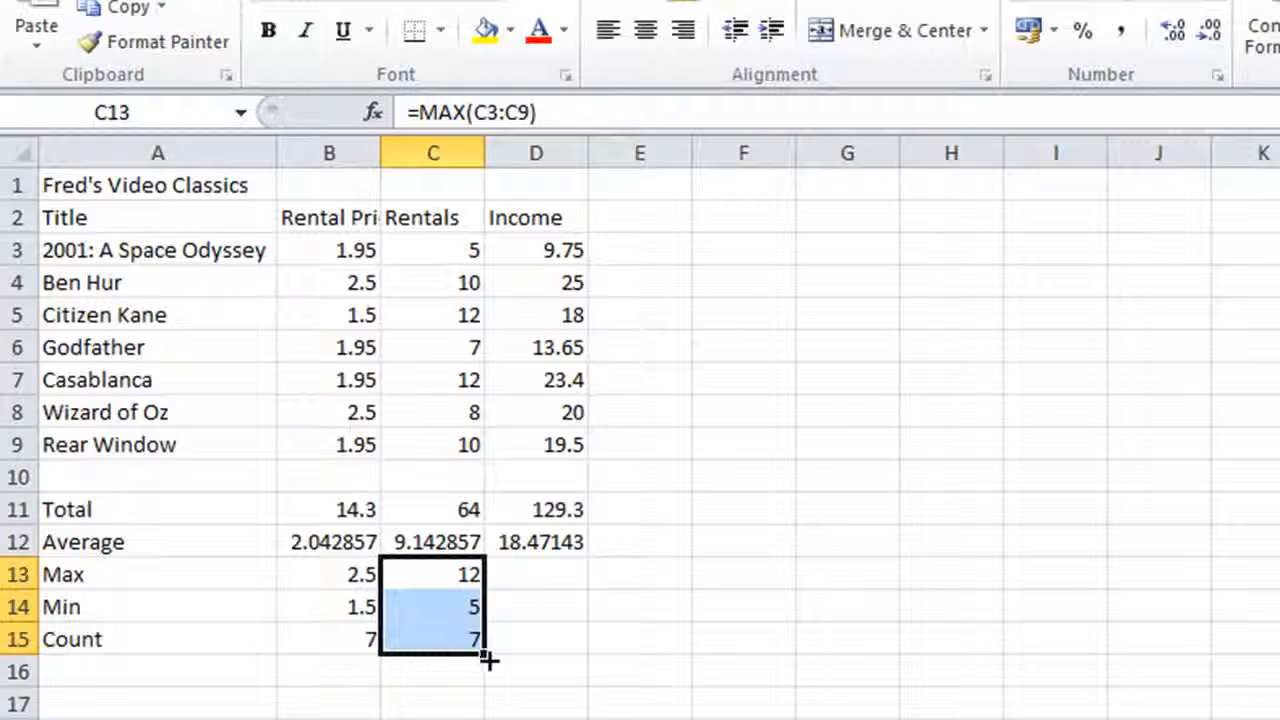
drag(489, 660, 548, 656)
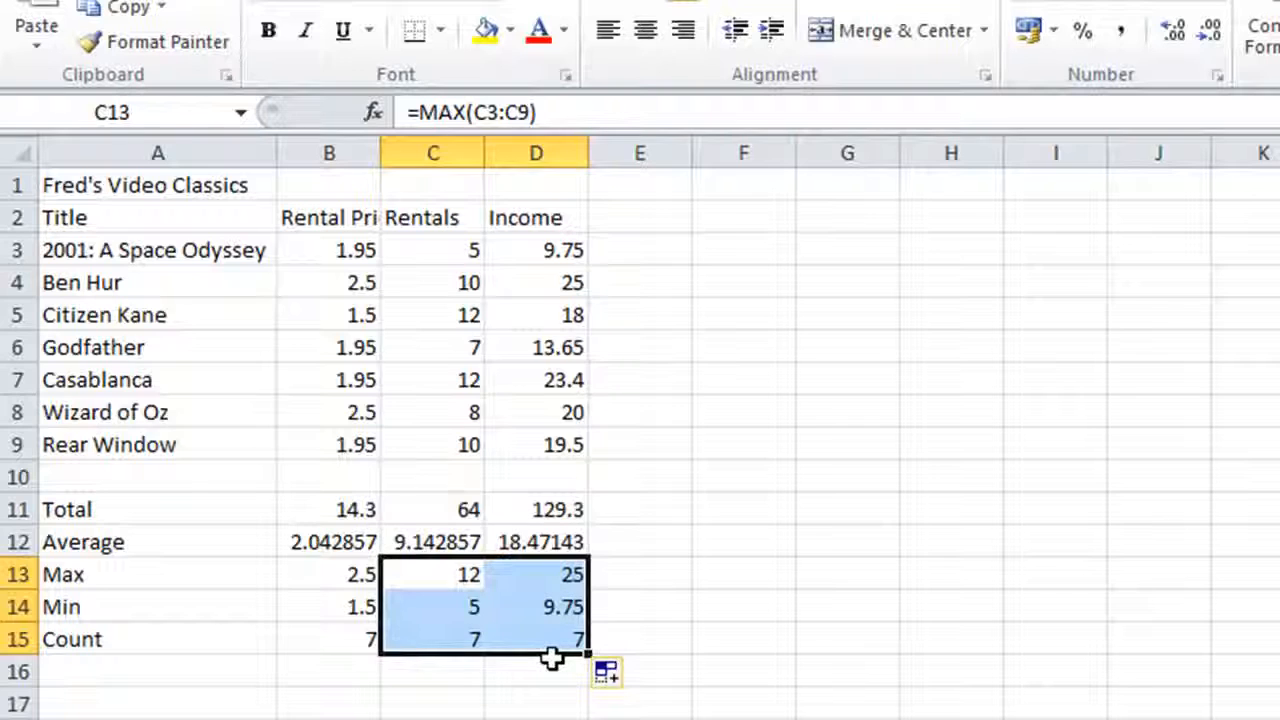
Step: Examine the Max, Min and Count formulas in D13:D15 and compare their ranges with those in C13:C15
click(573, 578)
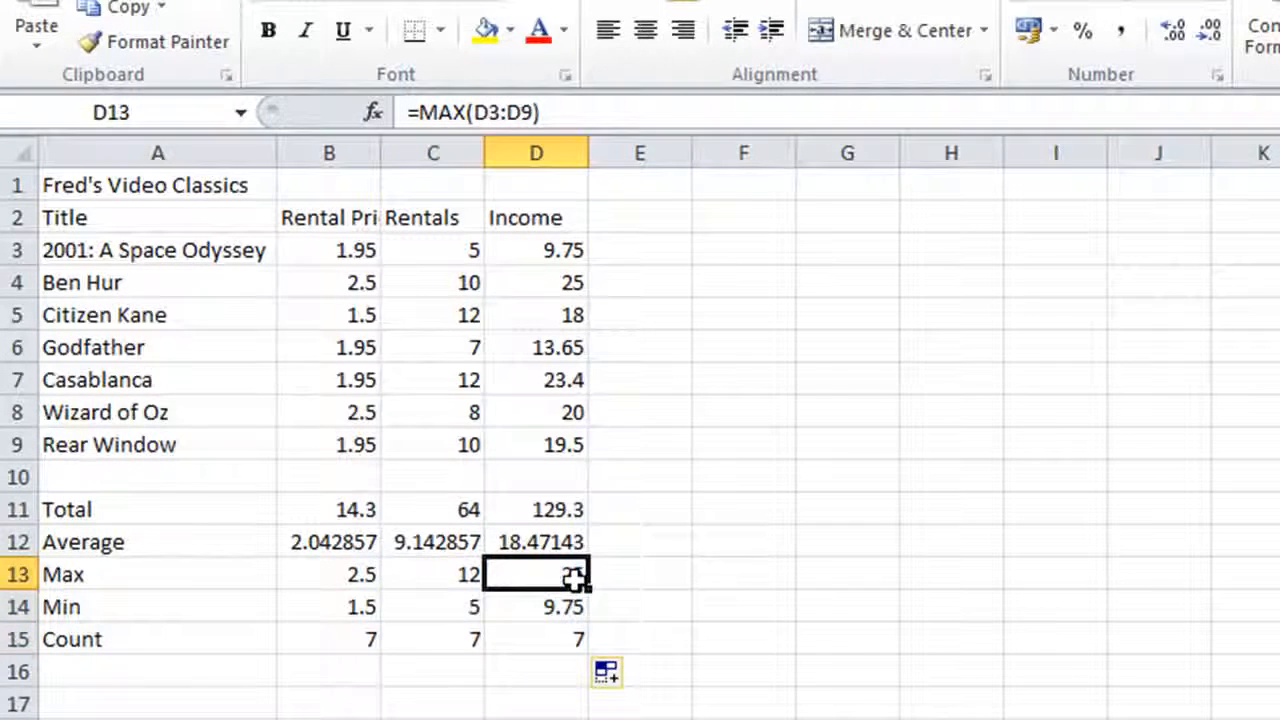
click(546, 608)
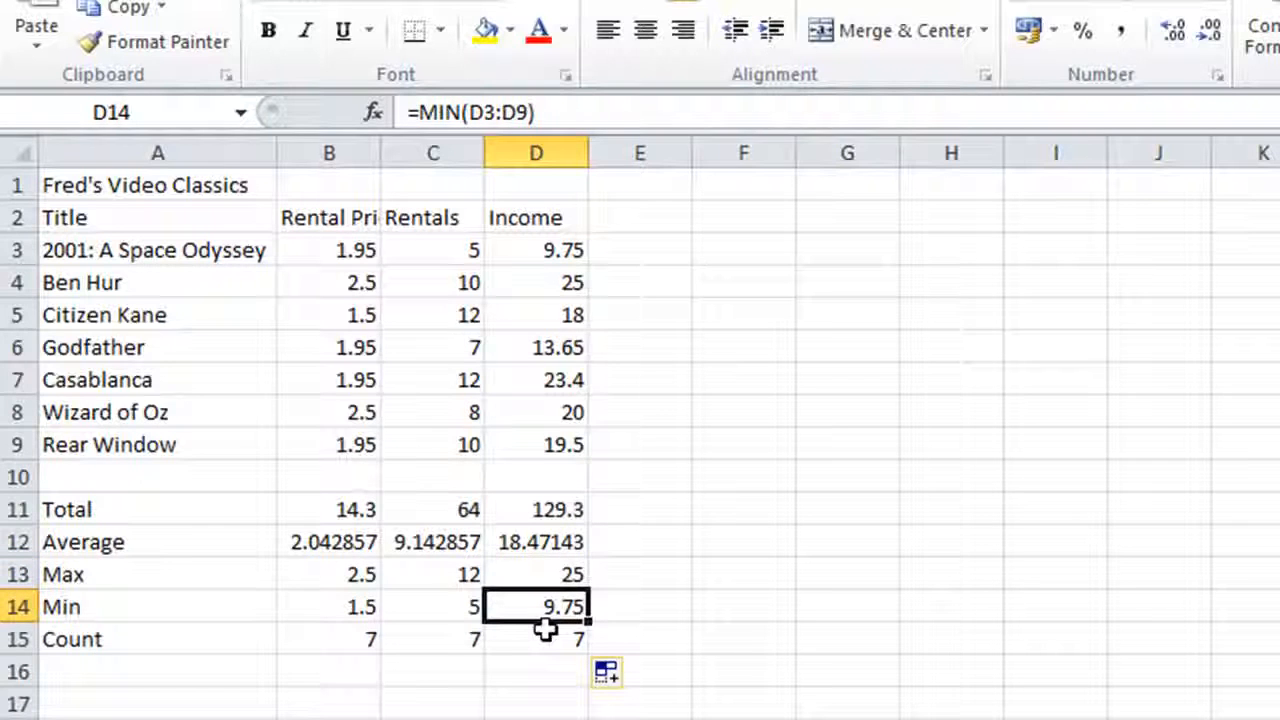
click(545, 638)
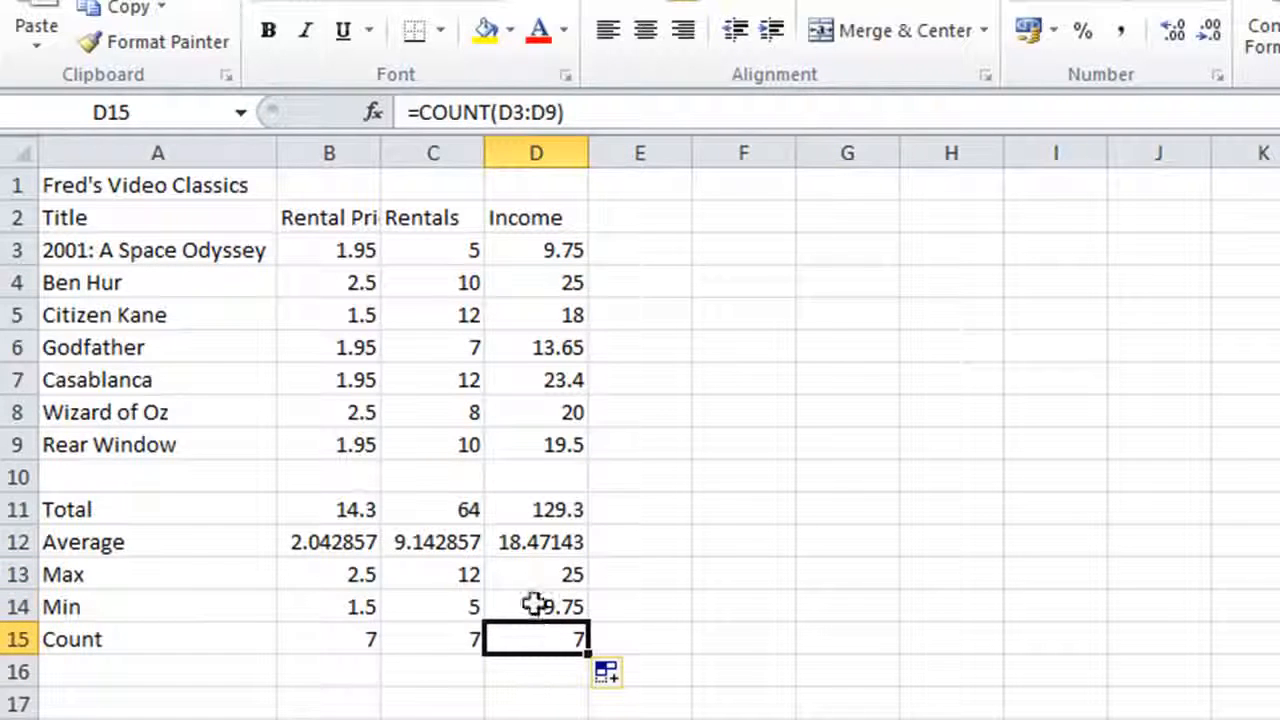
click(532, 604)
click(527, 574)
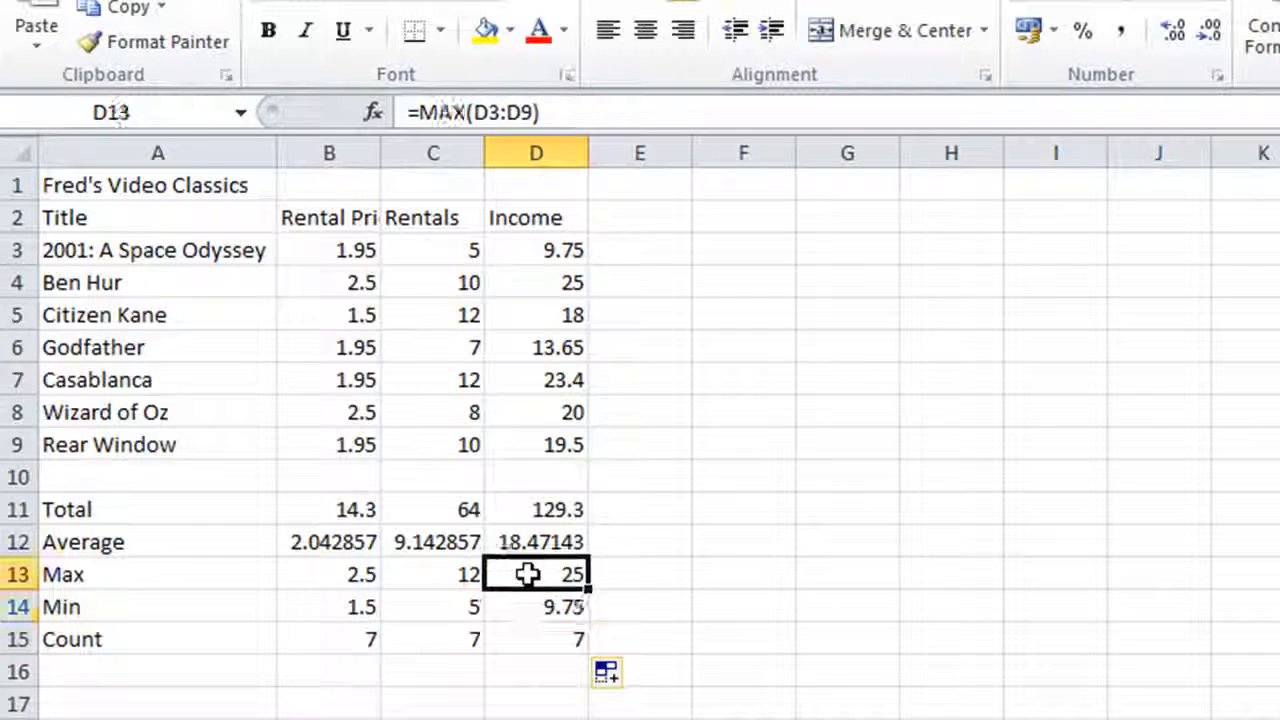
click(467, 575)
click(462, 605)
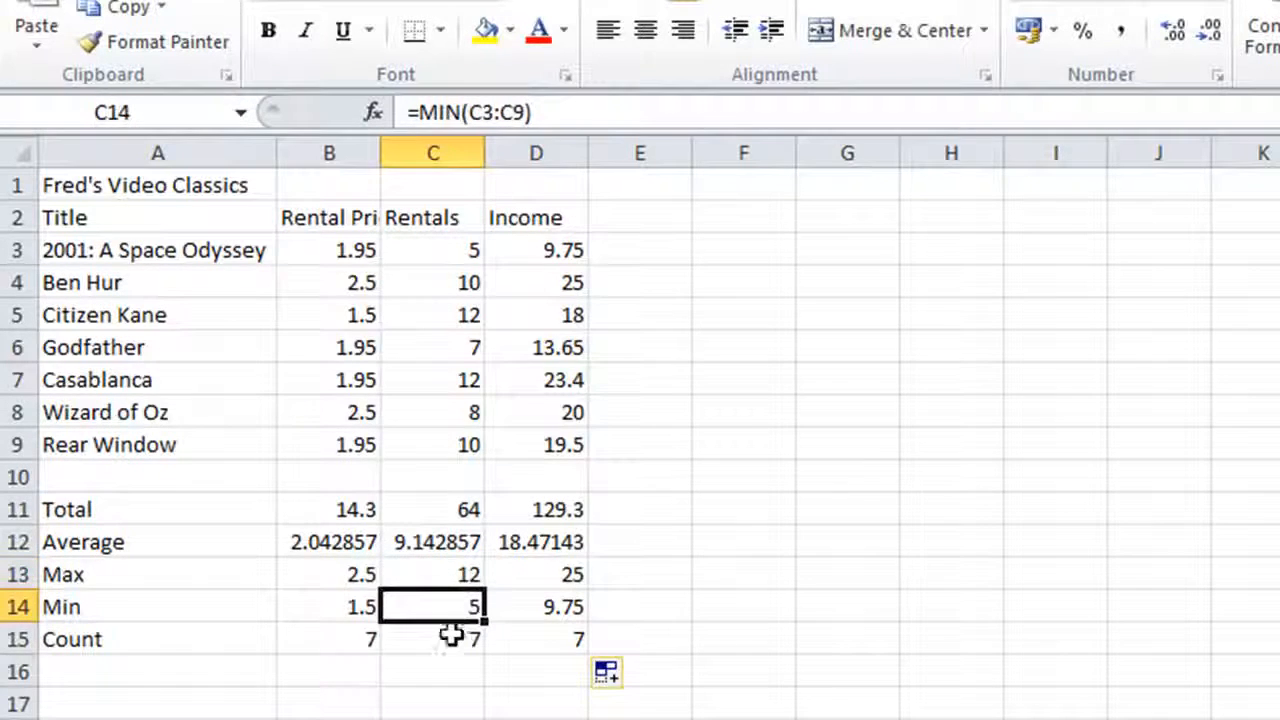
click(452, 636)
click(542, 632)
click(540, 604)
click(541, 575)
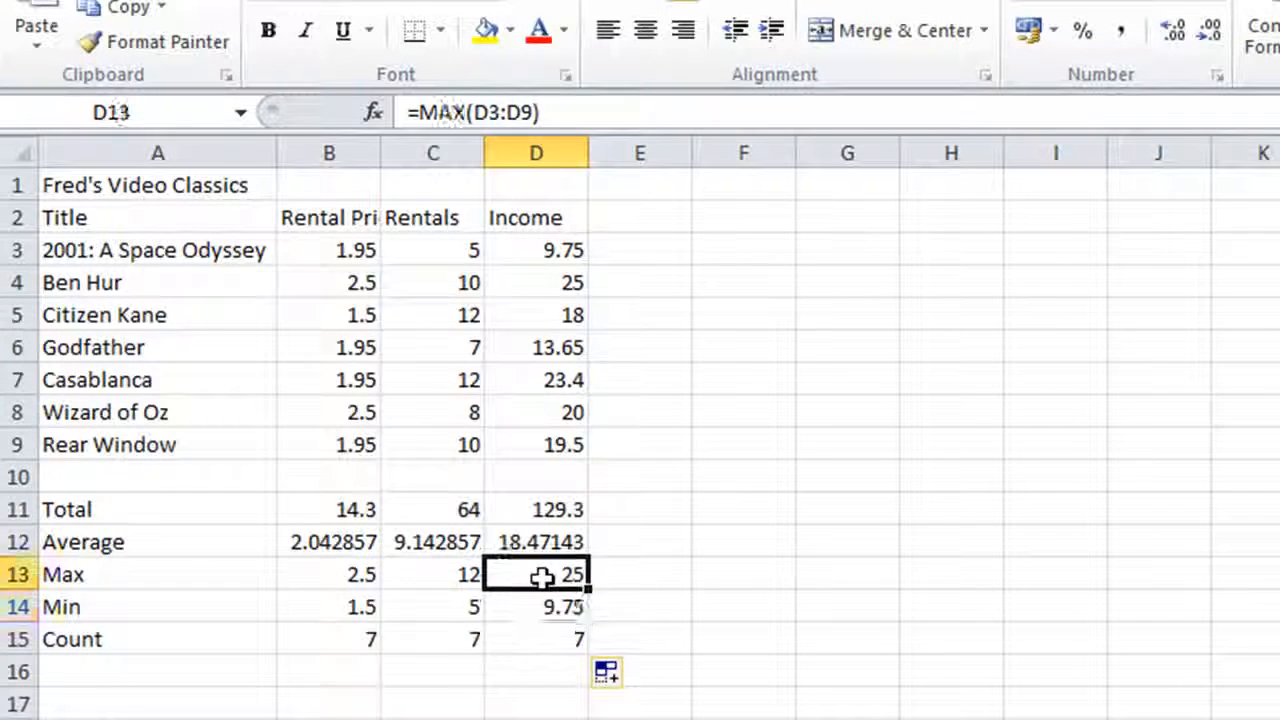